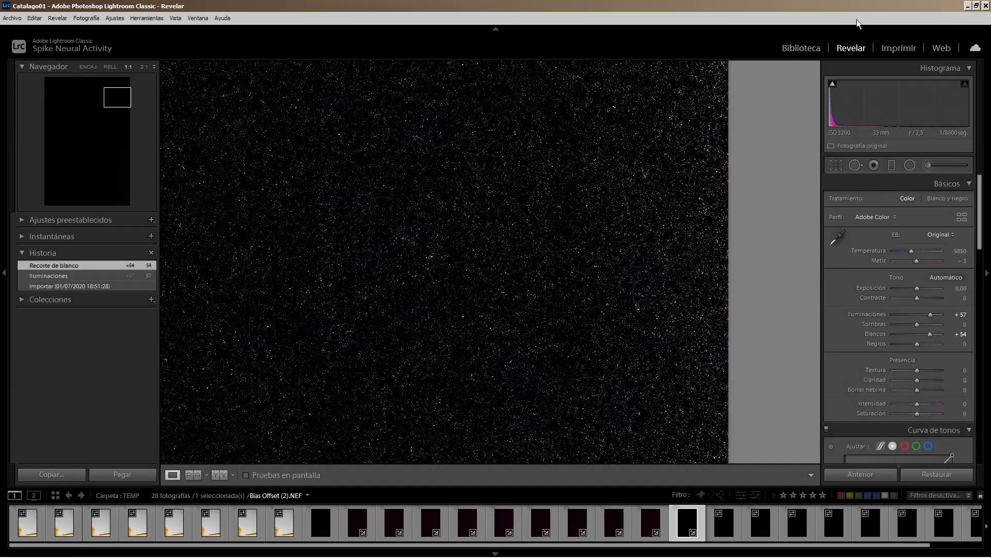
Switch to DeepSkyStacker and load Imagen (1).NEF through Imagen (8).NEF as light frames.
{"action": "left_click", "coordinate": [968, 6]}
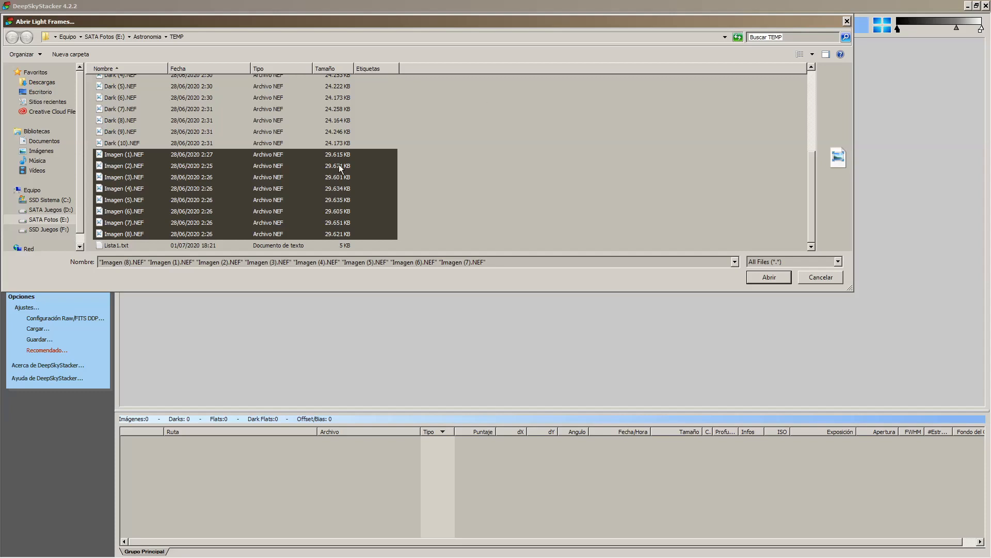
{"action": "left_click", "coordinate": [770, 278]}
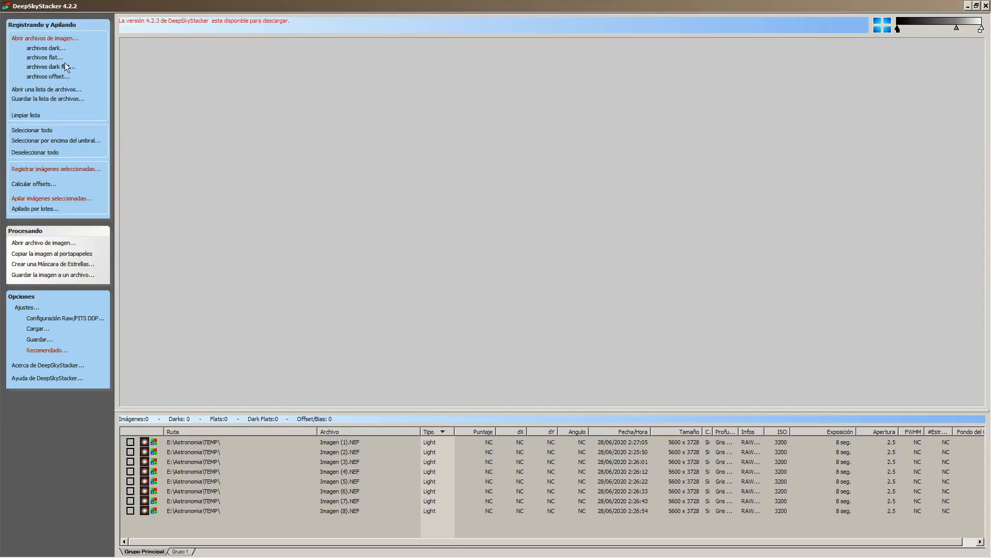
Load Dark (1).NEF through Dark (10).NEF as dark frames and enlarge the file list area.
{"action": "left_click", "coordinate": [53, 47]}
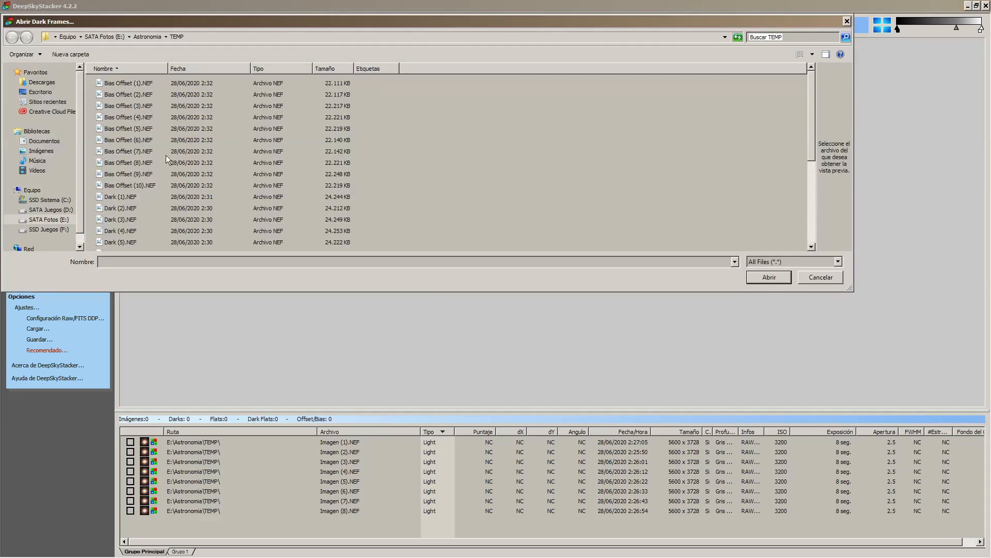
{"action": "left_click", "coordinate": [124, 197]}
{"action": "scroll", "coordinate": [136, 221], "scroll_direction": "down", "scroll_amount": 3}
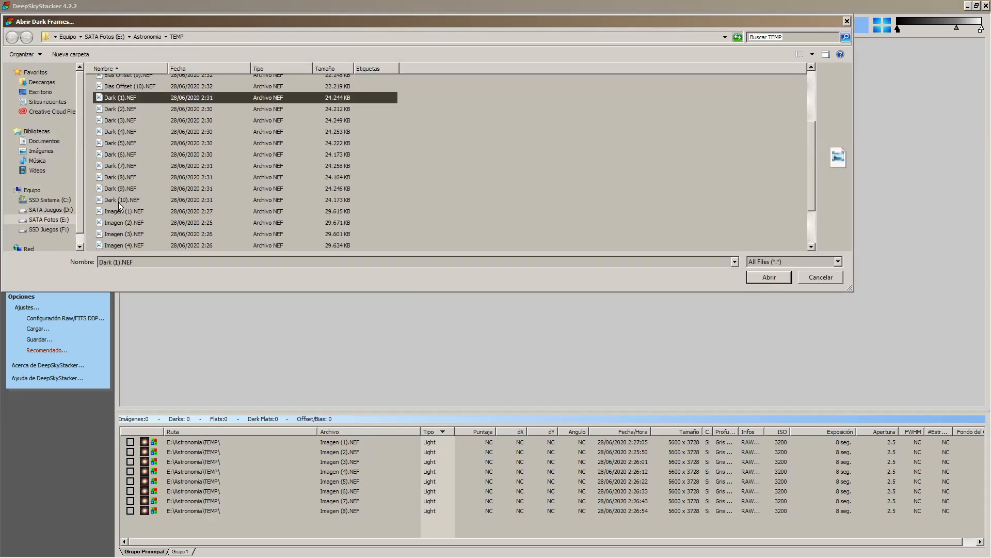
{"action": "left_click", "coordinate": [119, 203], "text": "shift"}
{"action": "left_click", "coordinate": [769, 277]}
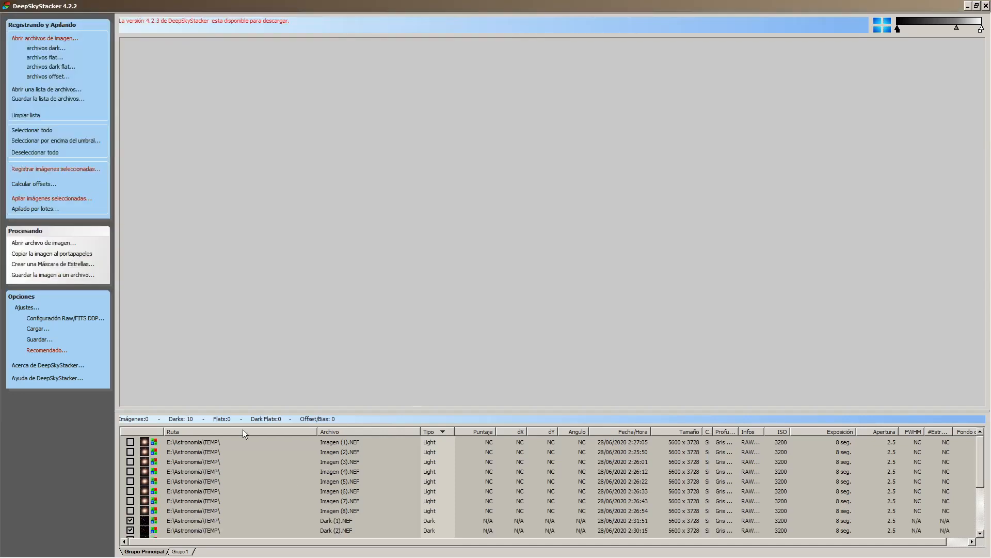
{"action": "left_click_drag", "start_coordinate": [297, 409], "coordinate": [296, 267]}
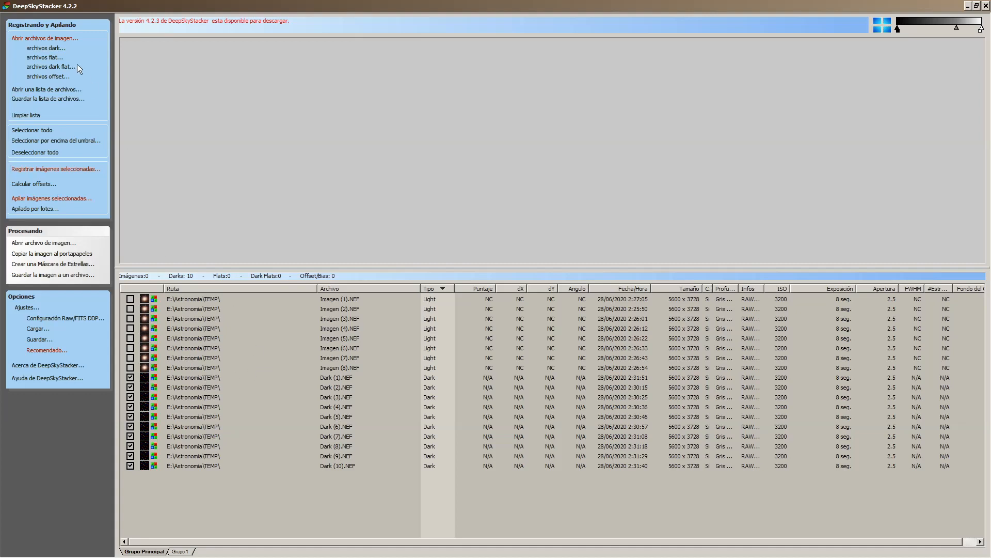
Load Bias Offset (1).NEF through Bias Offset (10).NEF as offset/bias frames.
{"action": "left_click", "coordinate": [55, 78]}
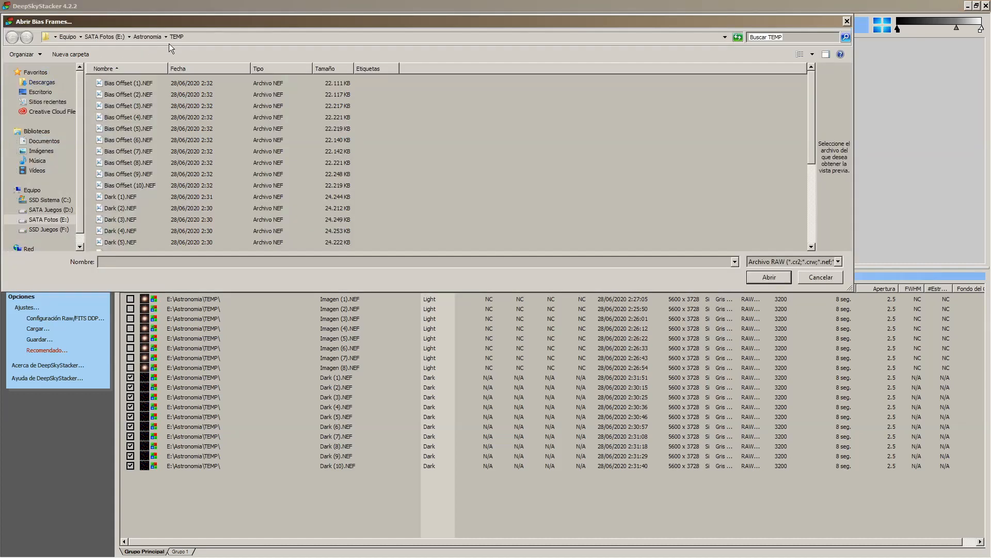
{"action": "left_click", "coordinate": [129, 83]}
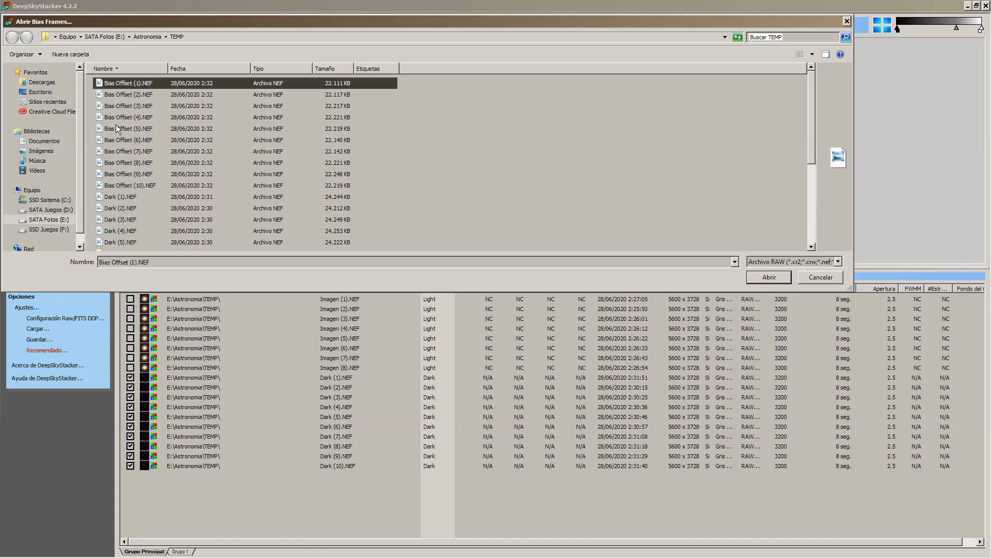
{"action": "left_click", "coordinate": [133, 184], "text": "shift"}
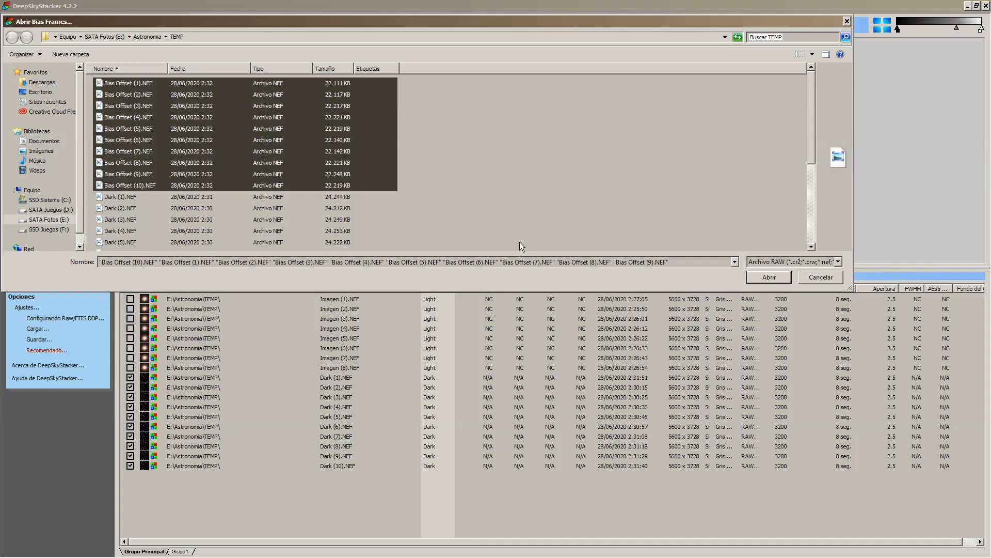
{"action": "left_click", "coordinate": [767, 277]}
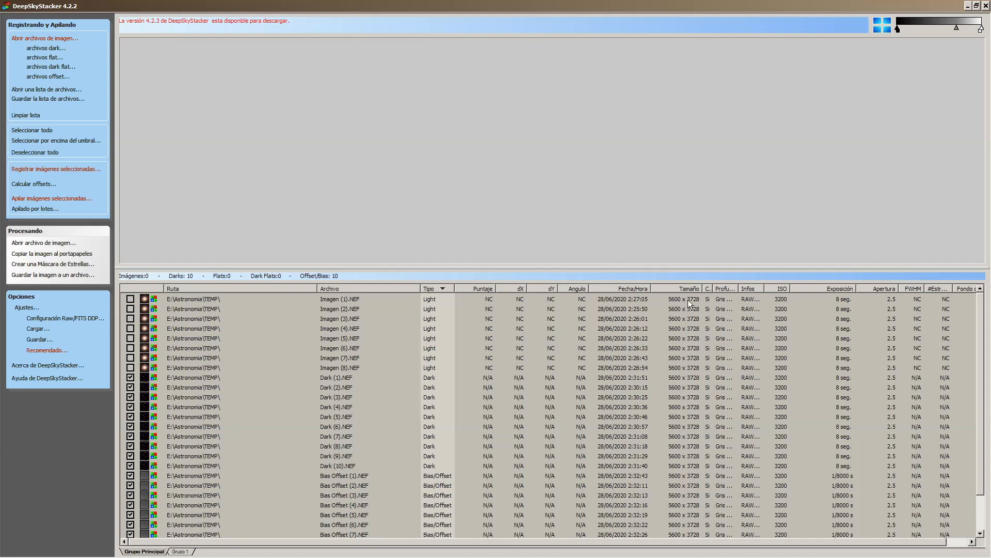
Widen the CFA and Infos columns to review the frame properties, and preview Imagen (1).NEF.
{"action": "left_click_drag", "start_coordinate": [713, 288], "coordinate": [728, 288]}
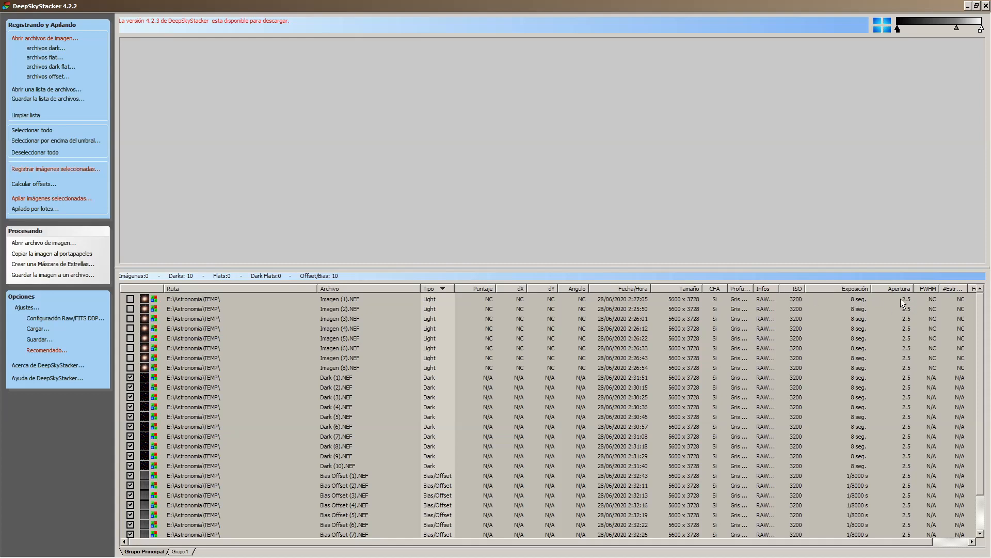
{"action": "double_click", "coordinate": [780, 288]}
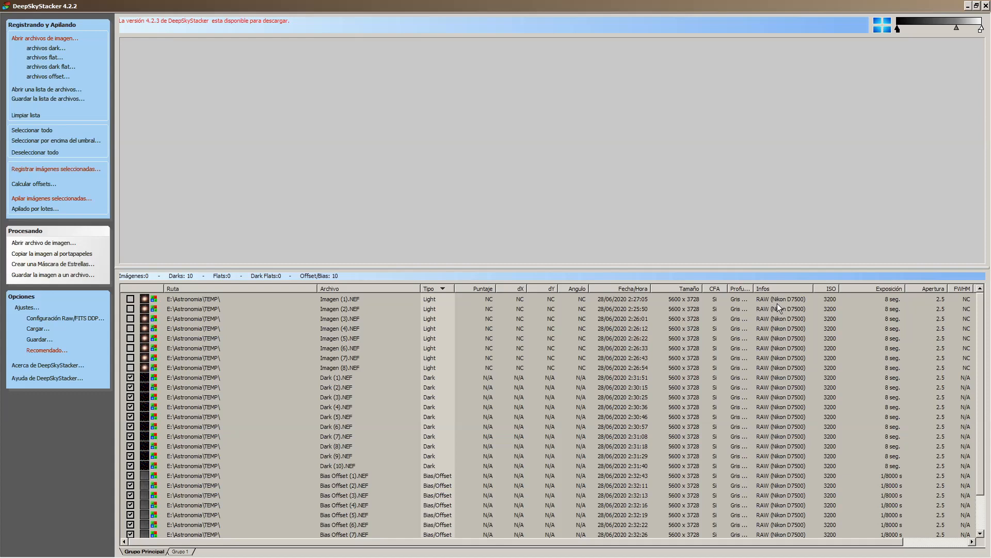
{"action": "left_click_drag", "start_coordinate": [827, 541], "coordinate": [925, 548]}
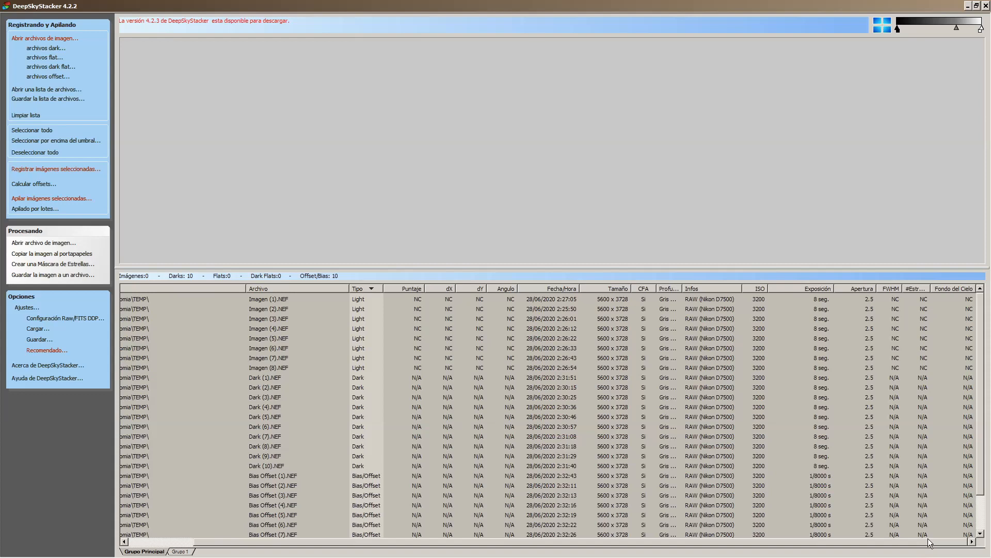
{"action": "left_click_drag", "start_coordinate": [924, 540], "coordinate": [855, 540]}
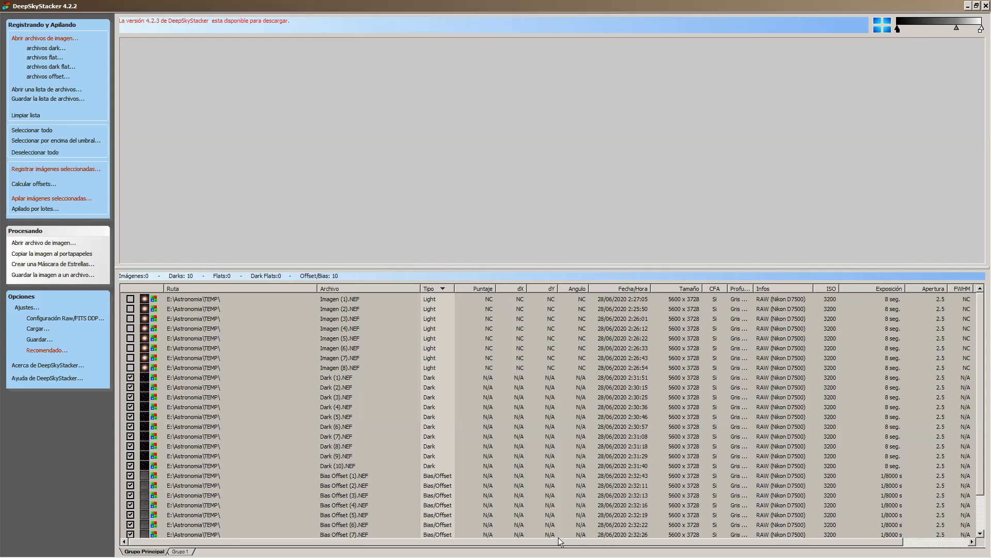
{"action": "left_click_drag", "start_coordinate": [559, 541], "coordinate": [677, 541]}
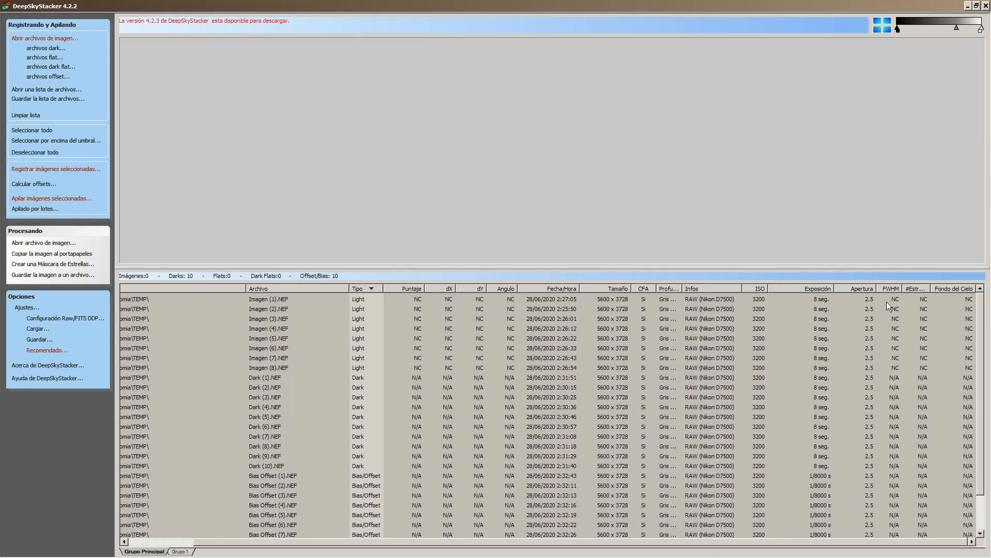
{"action": "left_click_drag", "start_coordinate": [733, 542], "coordinate": [640, 547]}
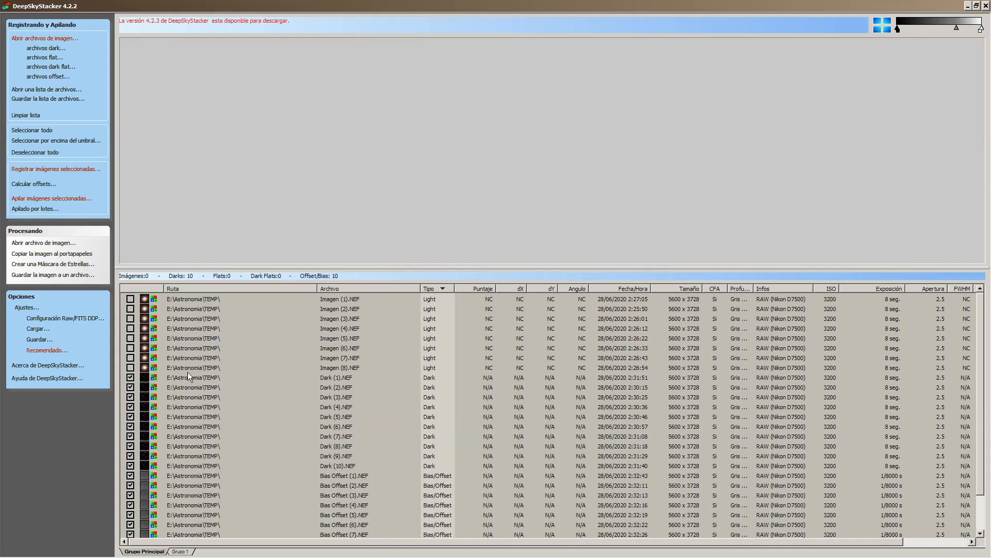
{"action": "left_click", "coordinate": [199, 299]}
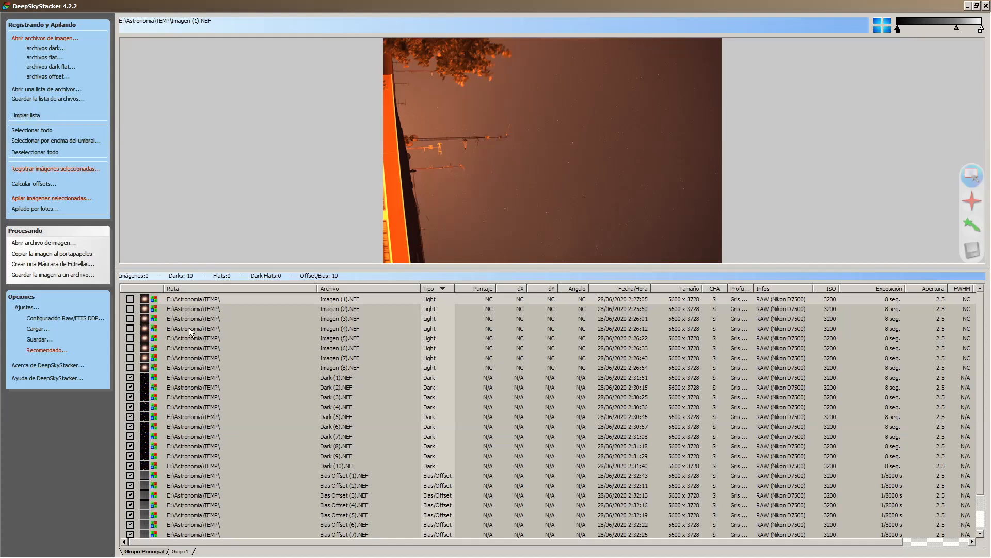
Save the file list as Lista2.txt in the TEMP folder.
{"action": "left_click", "coordinate": [49, 101]}
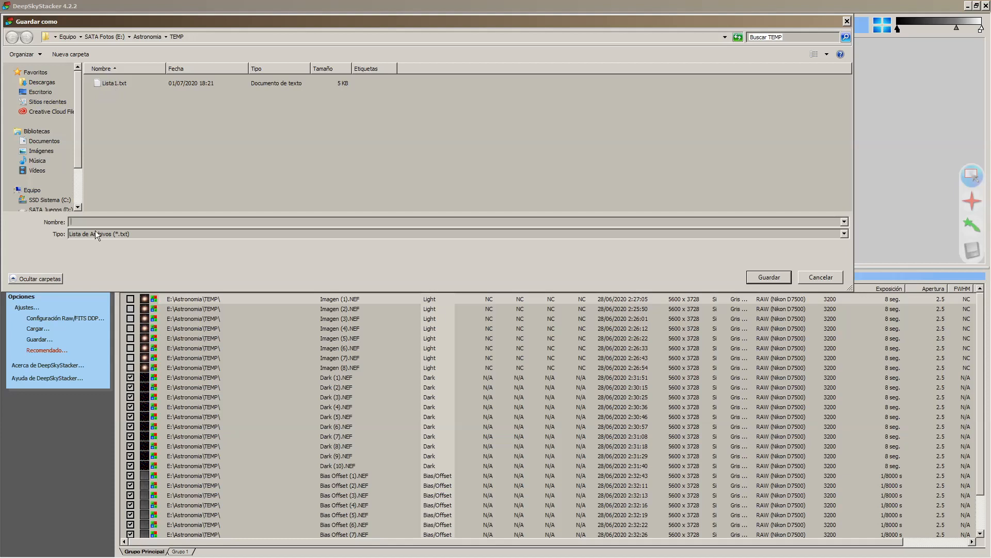
{"action": "type", "text": "Lista"}
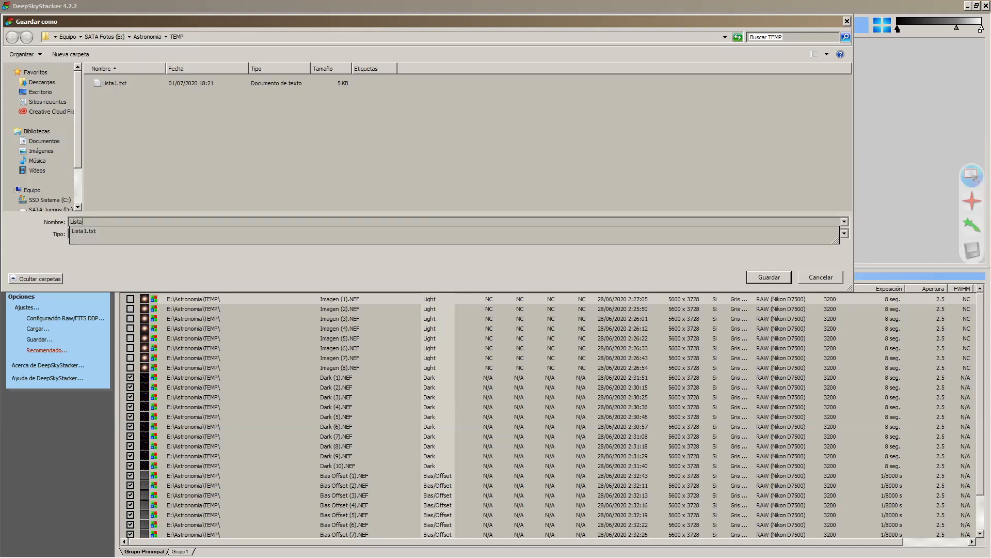
{"action": "type", "text": "2.tc"}
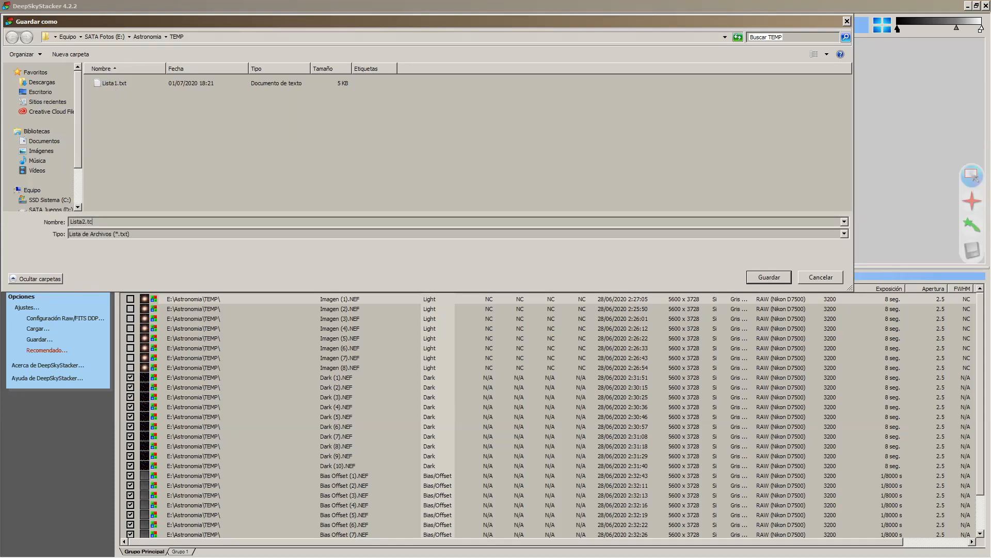
{"action": "type", "text": ".txt"}
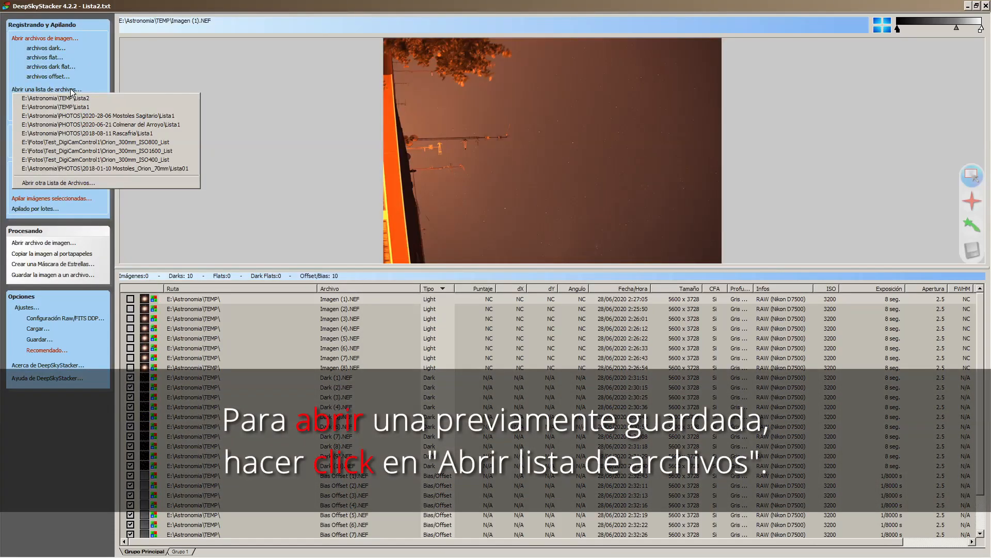
{"action": "left_click", "coordinate": [166, 74]}
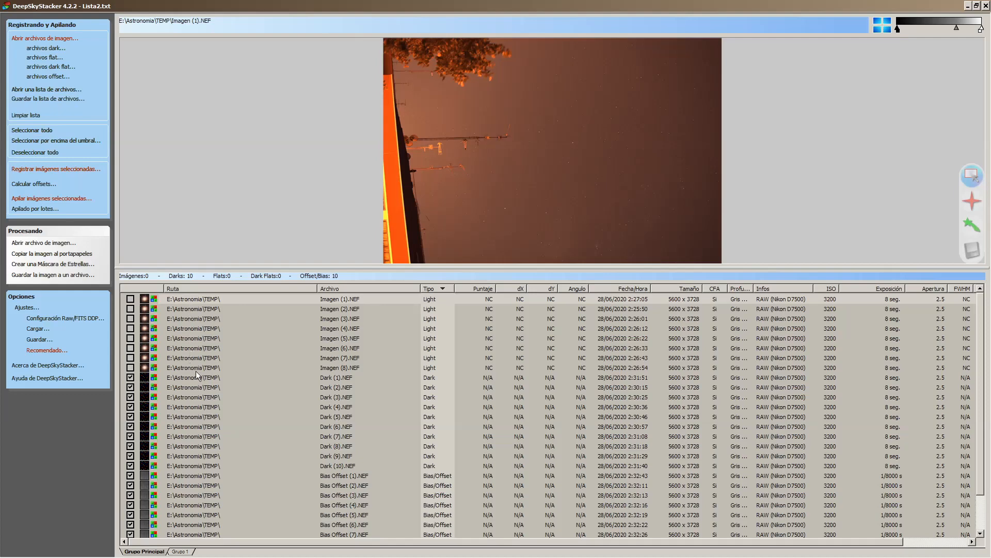
Check all frames in the list and preview Imagen (2).NEF, Imagen (3).NEF and Imagen (1).NEF.
{"action": "left_click", "coordinate": [43, 133]}
{"action": "left_click", "coordinate": [186, 309]}
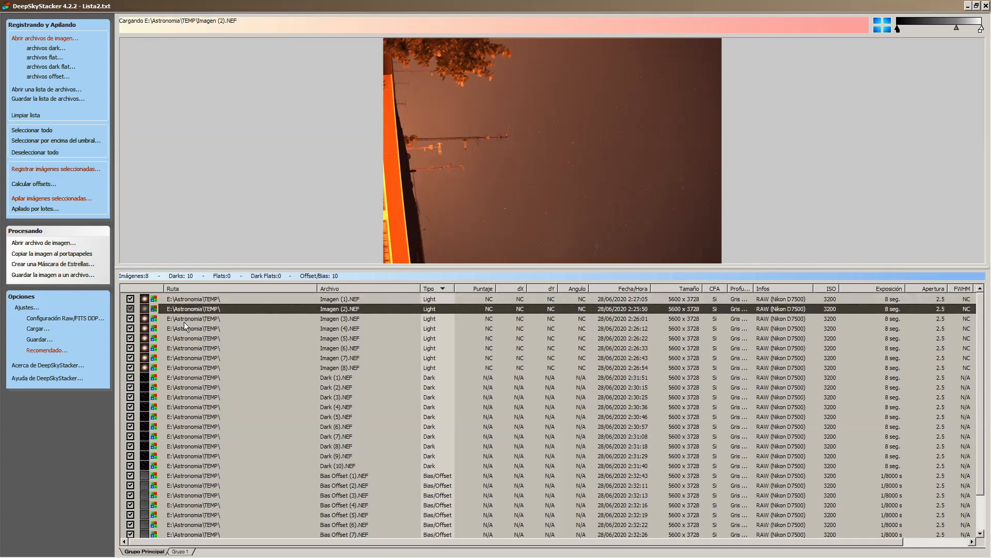
{"action": "left_click", "coordinate": [185, 318]}
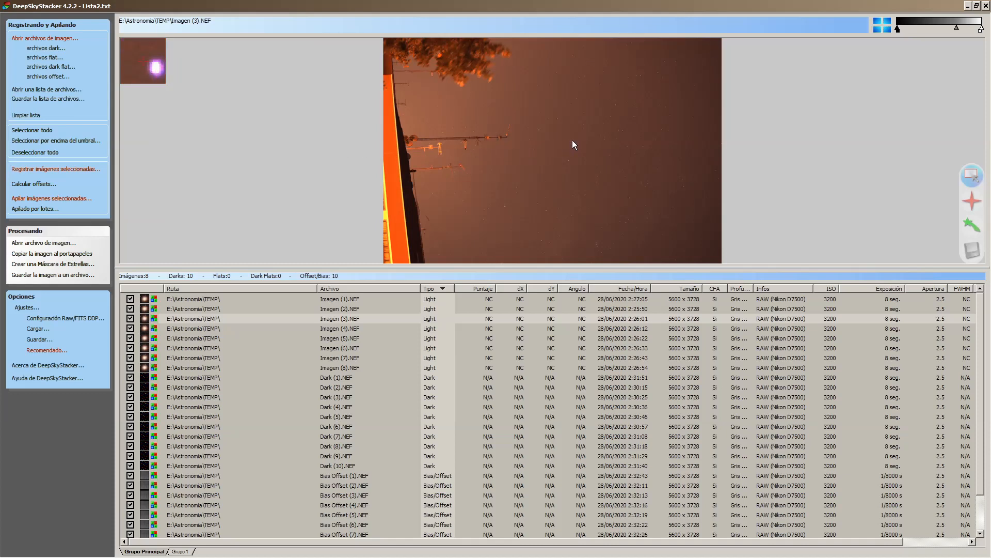
{"action": "left_click", "coordinate": [220, 298]}
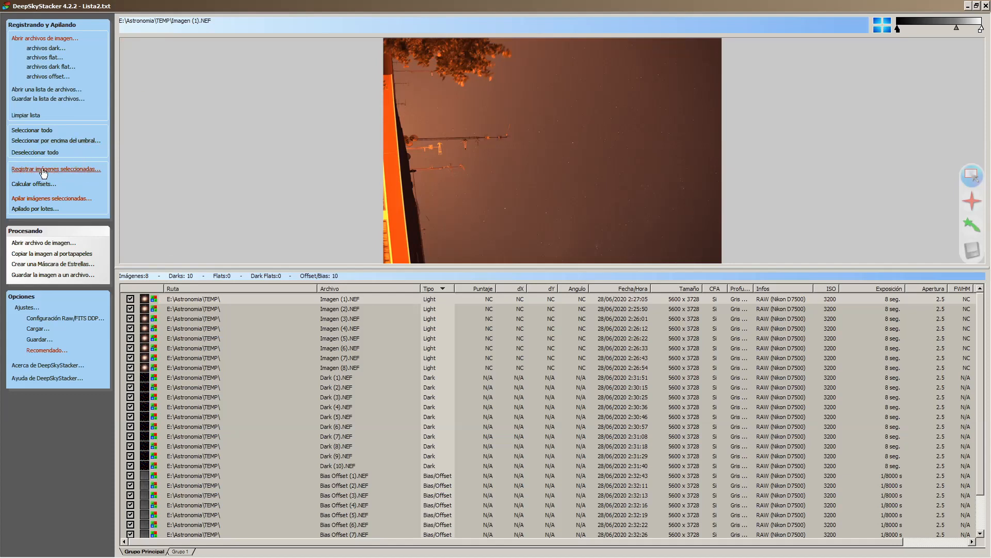
Open the registration settings for the checked images.
{"action": "left_click", "coordinate": [83, 170]}
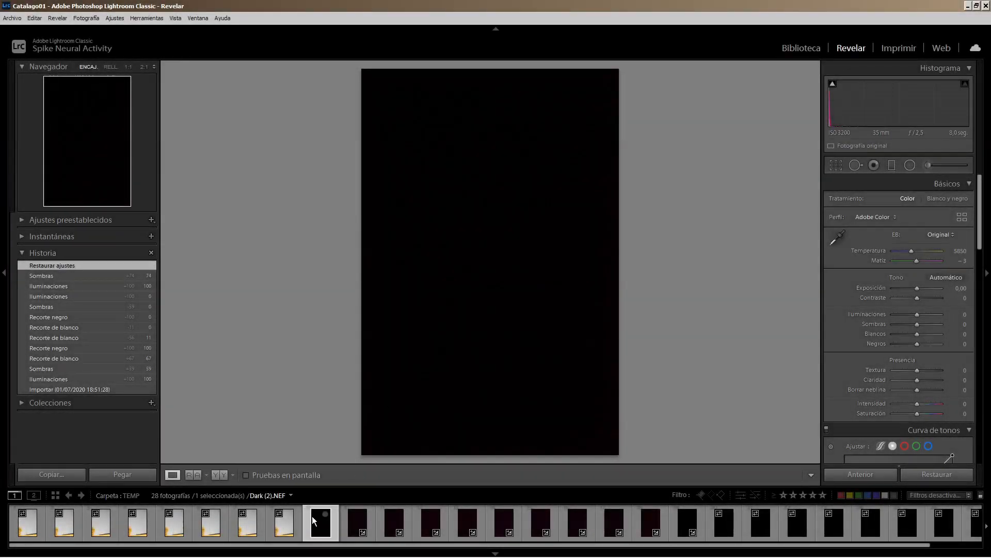
Examine different areas of the Dark (2).NEF frame in Lightroom at 1:1 magnification for hot pixels.
{"action": "left_click", "coordinate": [549, 246]}
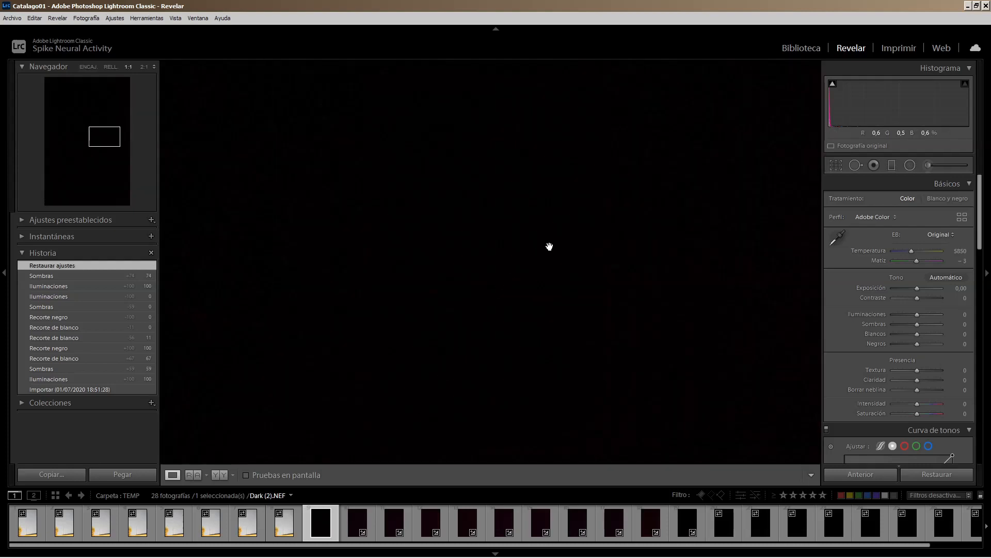
{"action": "left_click_drag", "start_coordinate": [688, 217], "coordinate": [491, 281]}
{"action": "left_click_drag", "start_coordinate": [423, 349], "coordinate": [434, 224]}
{"action": "left_click_drag", "start_coordinate": [495, 343], "coordinate": [565, 195]}
{"action": "left_click_drag", "start_coordinate": [524, 327], "coordinate": [591, 175]}
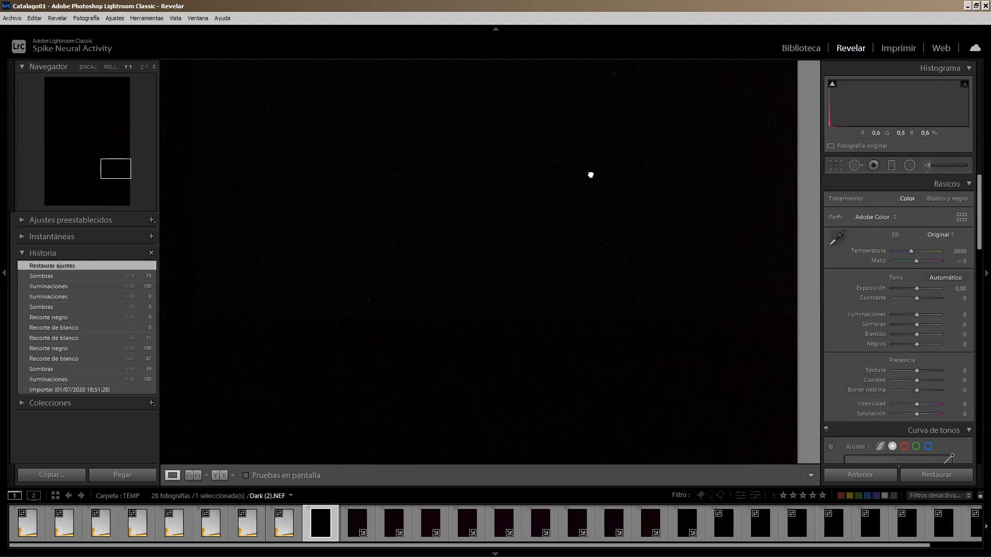
{"action": "left_click_drag", "start_coordinate": [577, 219], "coordinate": [440, 376]}
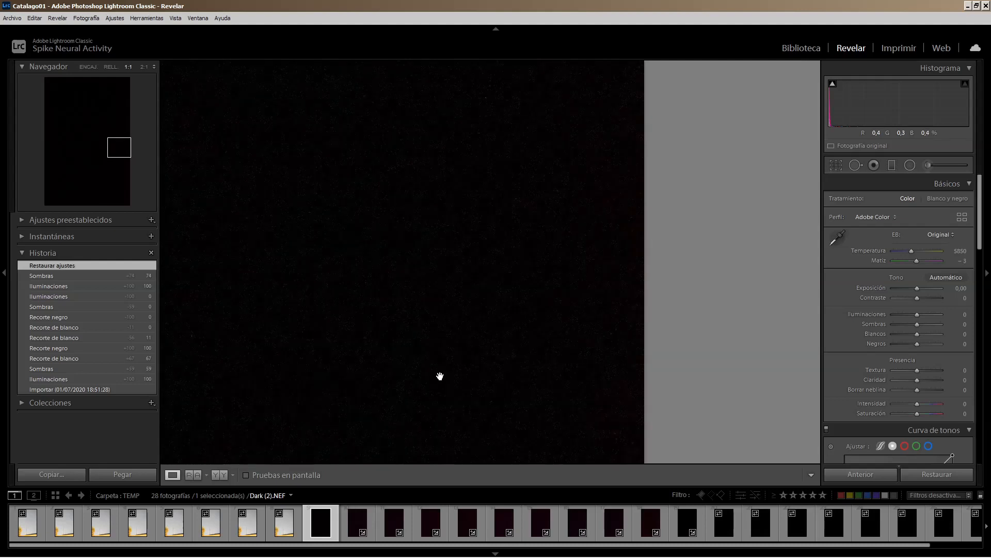
{"action": "left_click_drag", "start_coordinate": [418, 181], "coordinate": [440, 362]}
{"action": "left_click_drag", "start_coordinate": [432, 143], "coordinate": [420, 356]}
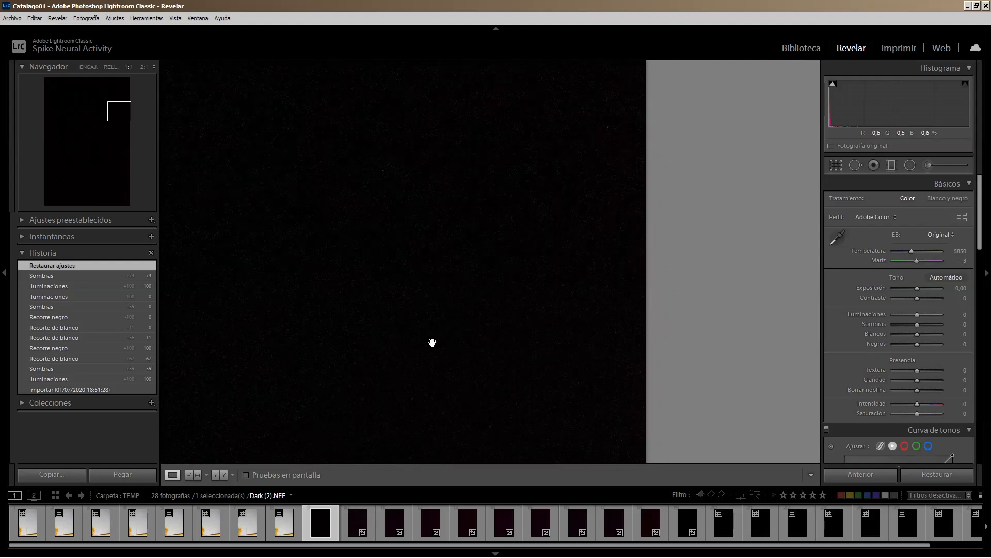
{"action": "left_click_drag", "start_coordinate": [403, 288], "coordinate": [428, 364]}
{"action": "left_click_drag", "start_coordinate": [262, 154], "coordinate": [414, 305]}
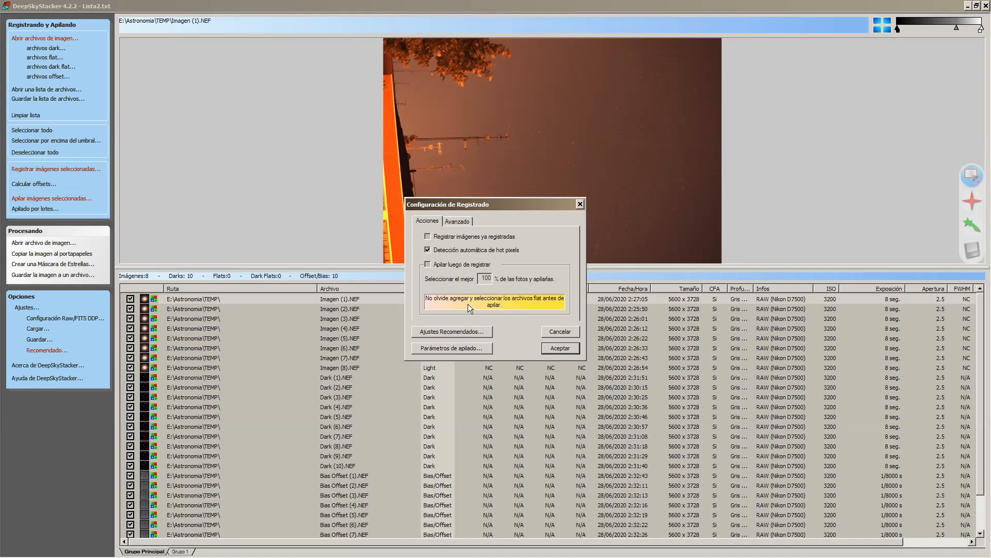
Adjust the star detection threshold in the registration settings and calculate the number of detected stars.
{"action": "left_click", "coordinate": [451, 222]}
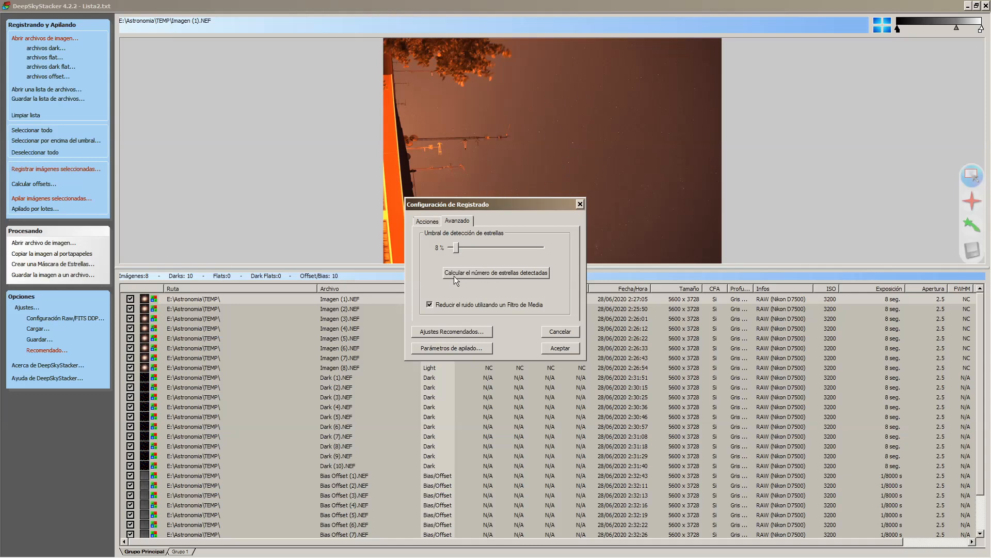
{"action": "left_click", "coordinate": [519, 274]}
{"action": "left_click_drag", "start_coordinate": [455, 249], "coordinate": [456, 249]}
{"action": "left_click", "coordinate": [488, 273]}
{"action": "left_click_drag", "start_coordinate": [454, 249], "coordinate": [457, 249]}
Register the checked images with automatic hot pixel detection and no subsequent stacking, then select Imagen (1).NEF to review its score.
{"action": "left_click", "coordinate": [428, 222]}
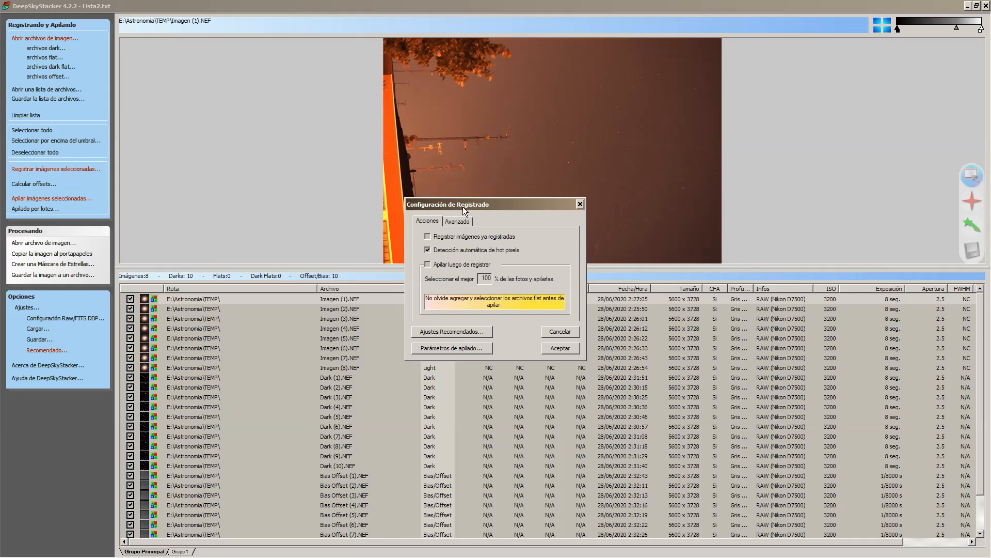
{"action": "left_click", "coordinate": [560, 348]}
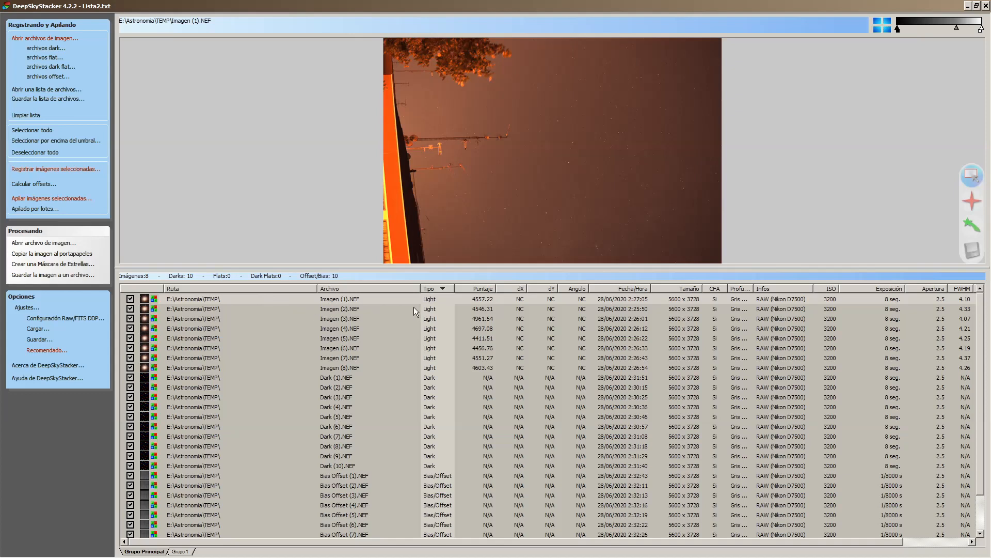
{"action": "left_click", "coordinate": [482, 301]}
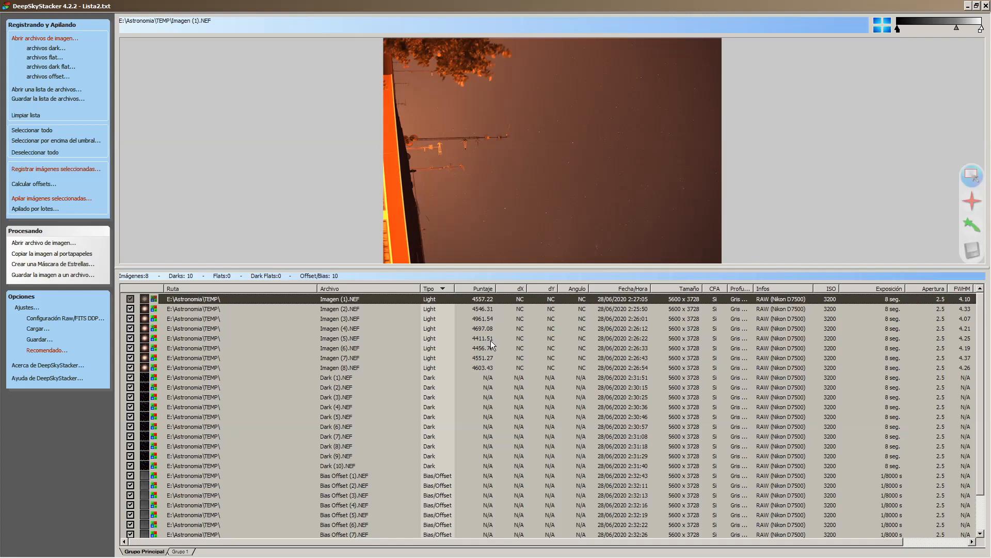
Review the FWHM, star count and sky background of the registered light frames, widening the star count column to fit.
{"action": "left_click_drag", "start_coordinate": [561, 541], "coordinate": [661, 548]}
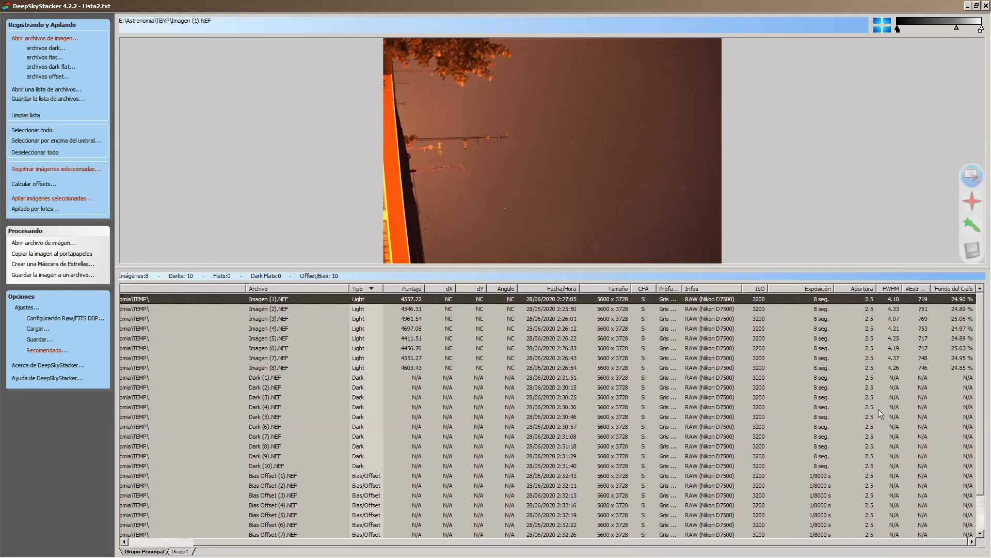
{"action": "left_click_drag", "start_coordinate": [931, 288], "coordinate": [946, 293]}
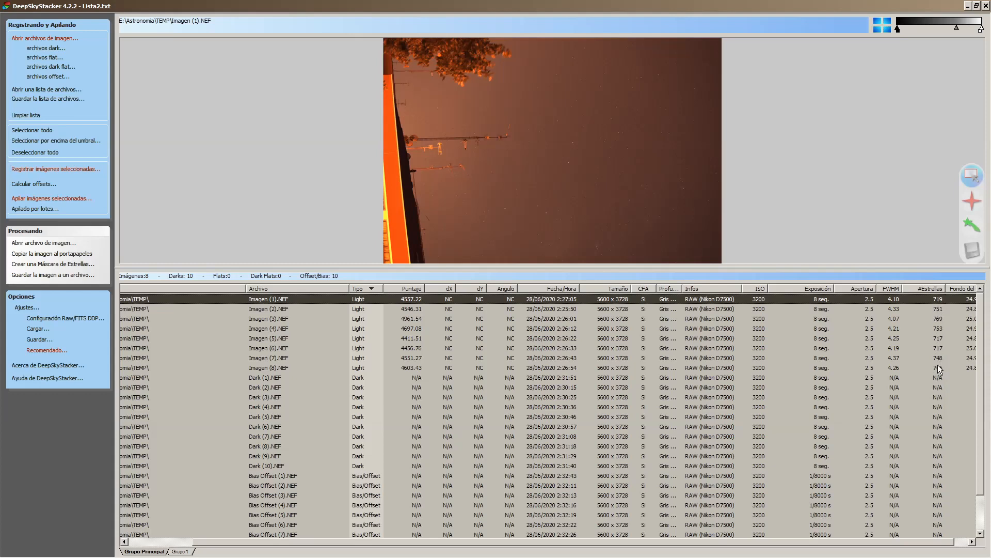
{"action": "scroll", "coordinate": [929, 539], "scroll_direction": "right", "scroll_amount": 1}
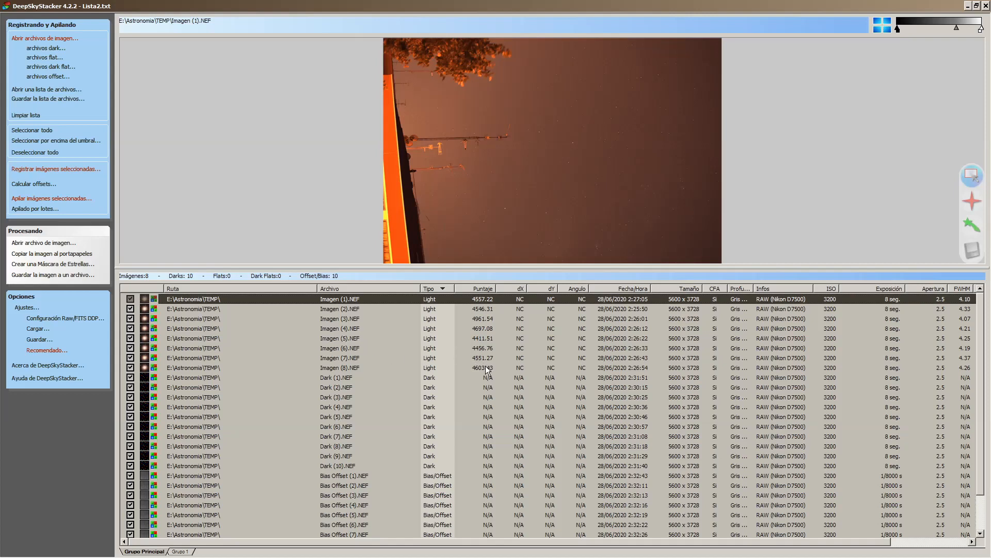
Compare the scores and previews of light frames Imagen (2).NEF to Imagen (5).NEF.
{"action": "left_click", "coordinate": [480, 311]}
{"action": "left_click", "coordinate": [481, 318]}
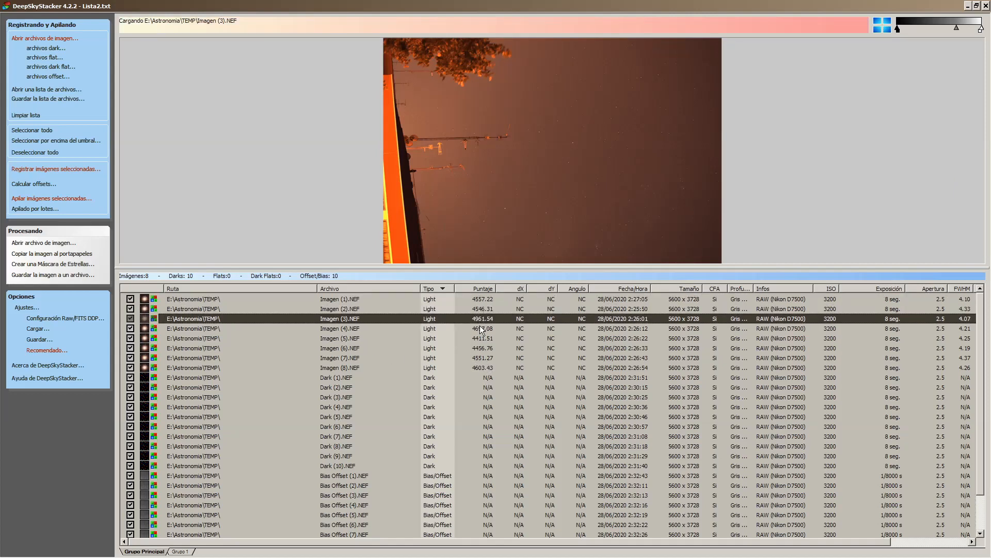
{"action": "left_click", "coordinate": [480, 328]}
{"action": "left_click", "coordinate": [480, 338]}
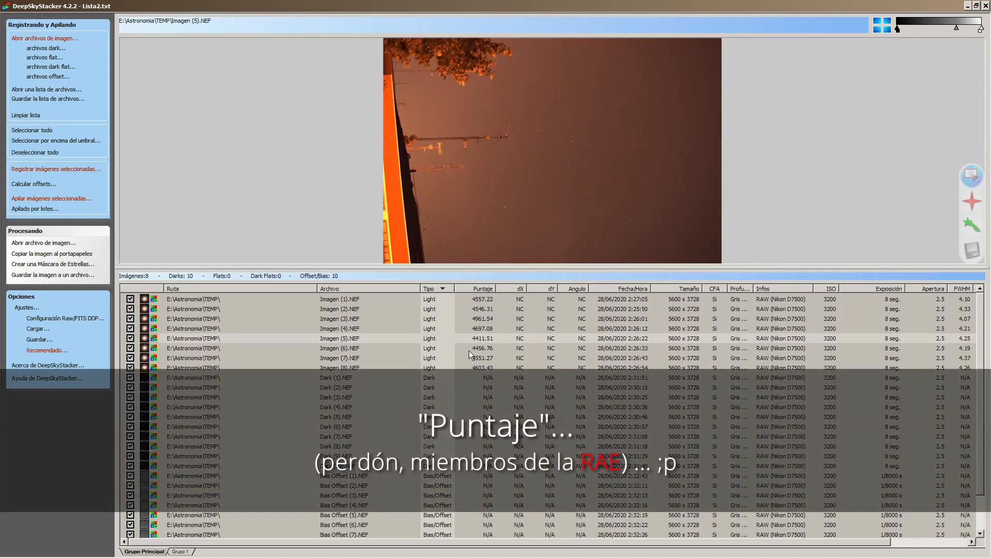
{"action": "left_click", "coordinate": [484, 329]}
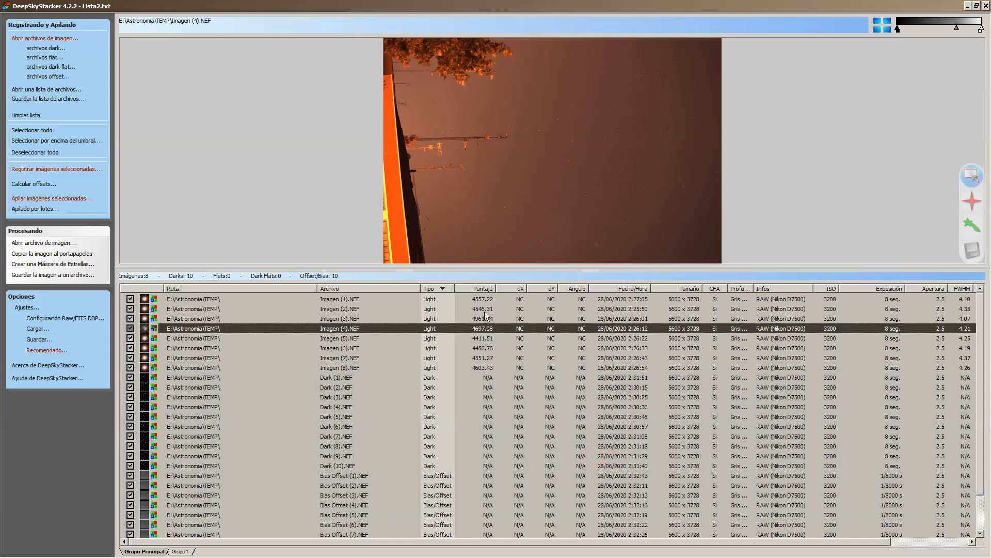
Try to set Imagen (2).NEF as the reference frame.
{"action": "right_click", "coordinate": [484, 312]}
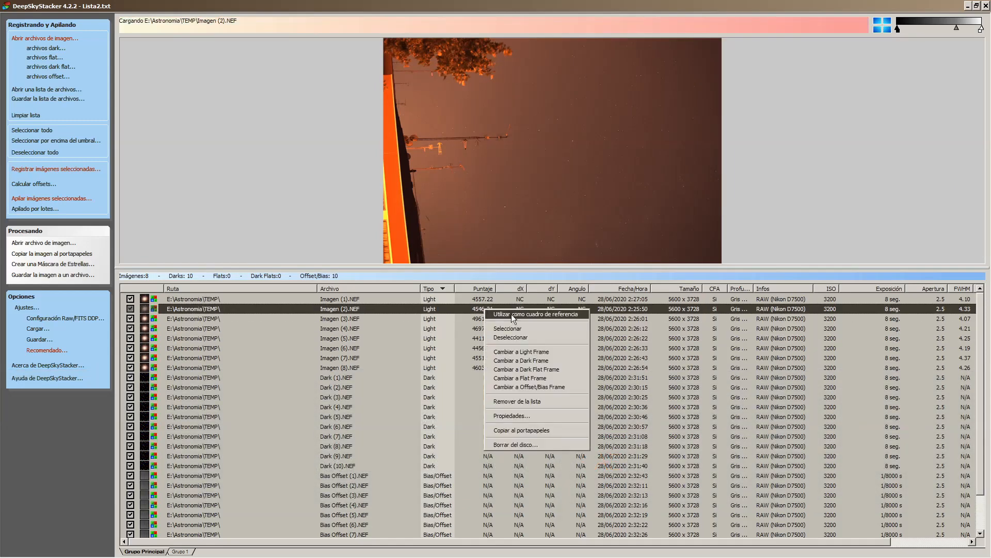
{"action": "left_click", "coordinate": [509, 314]}
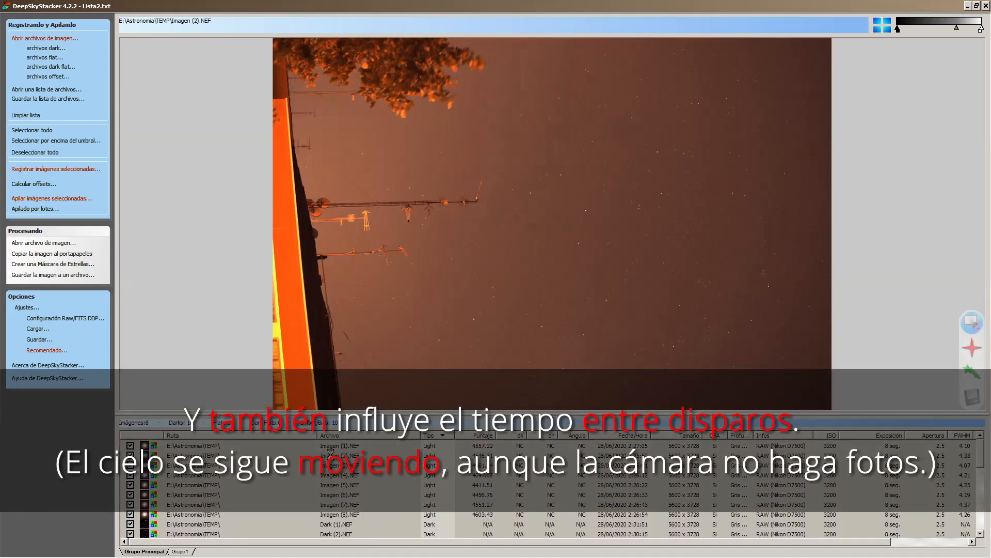
Alternate the preview between Imagen (1).NEF and Imagen (2).NEF to compare the star positions.
{"action": "left_click", "coordinate": [332, 456]}
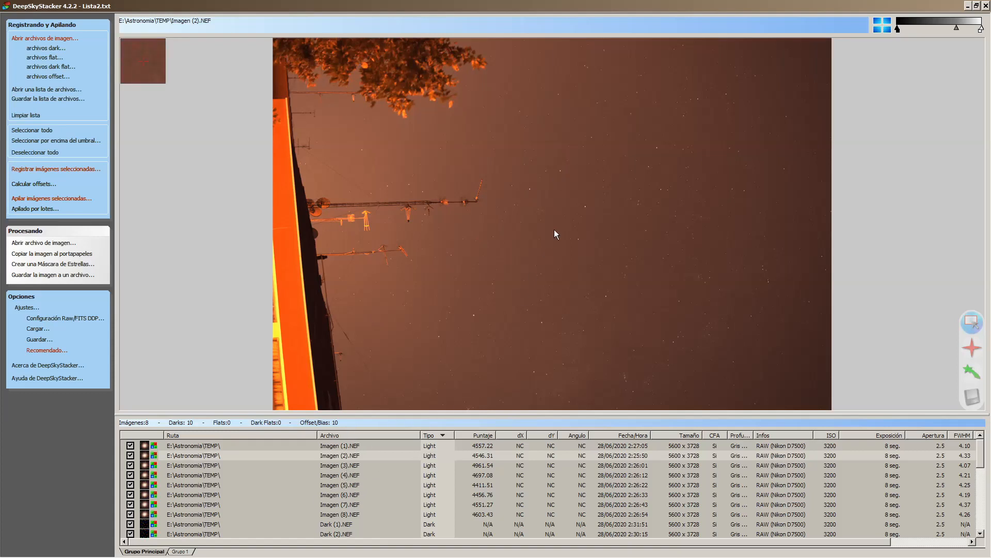
{"action": "left_click", "coordinate": [640, 447]}
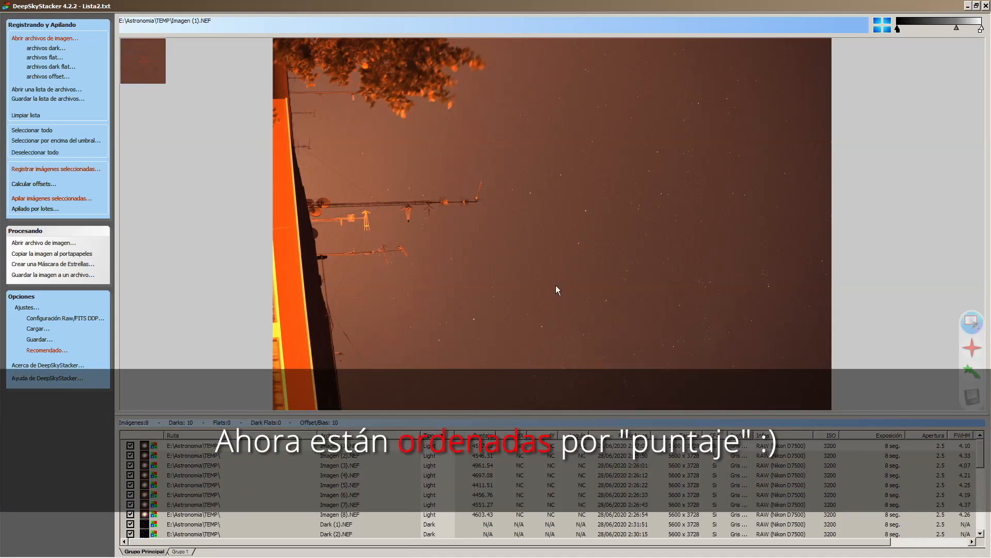
{"action": "left_click", "coordinate": [345, 455]}
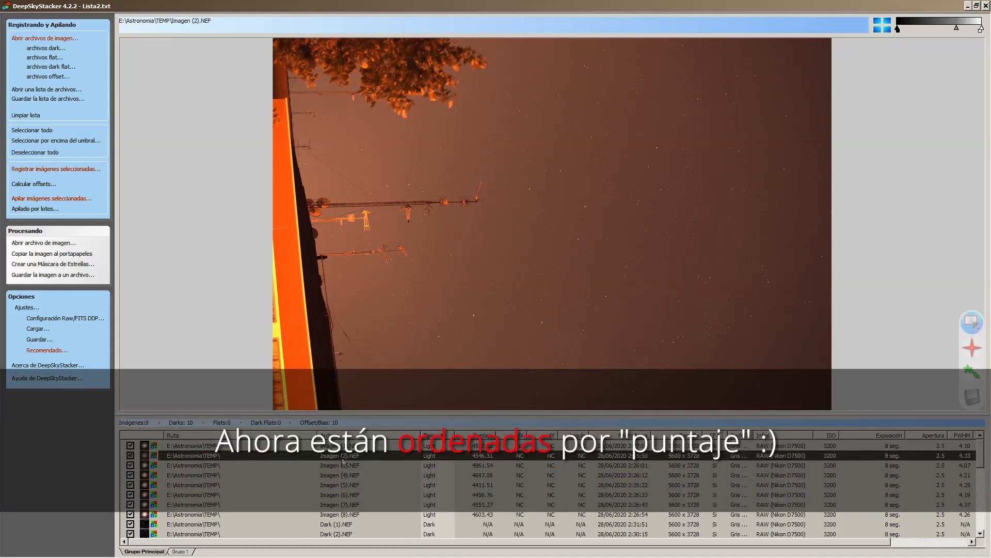
{"action": "left_click", "coordinate": [351, 446]}
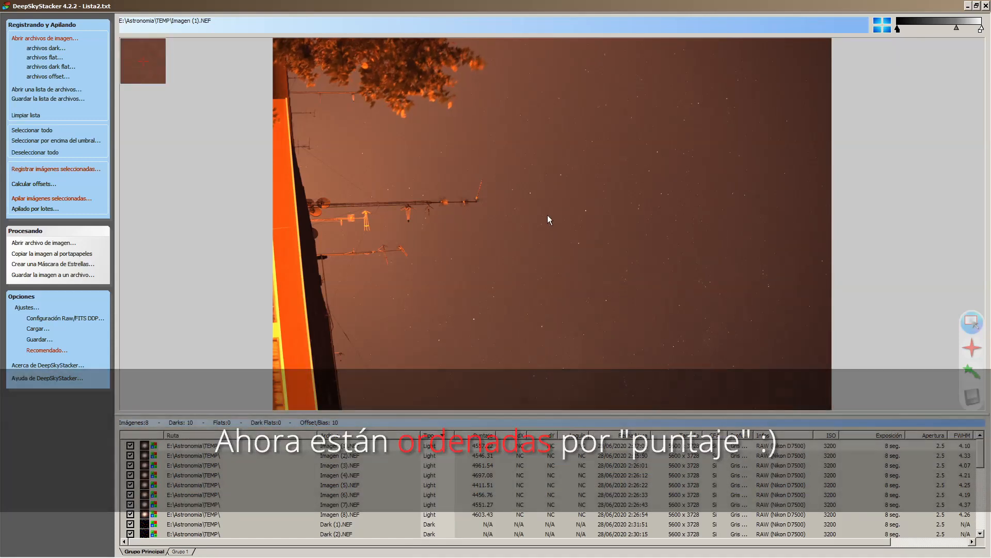
{"action": "left_click", "coordinate": [345, 459]}
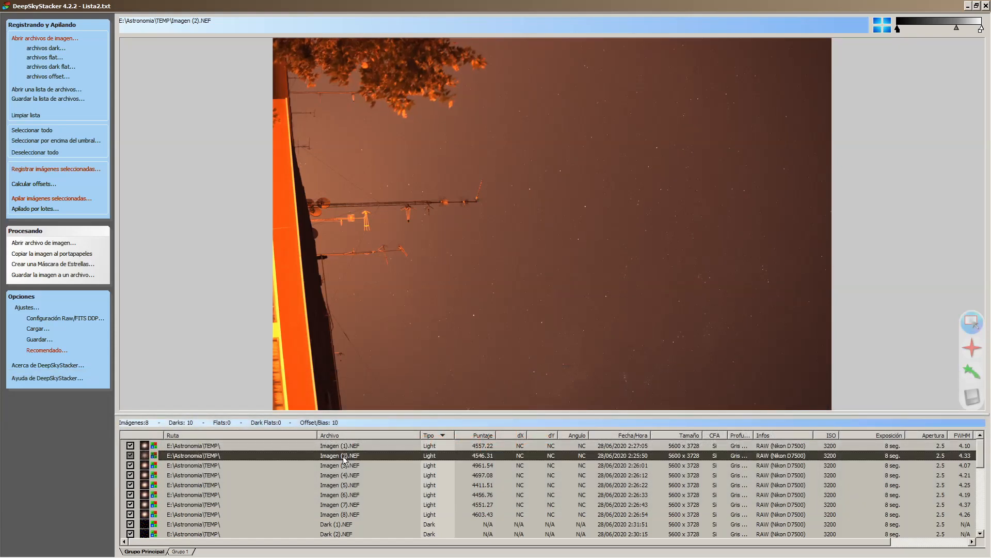
{"action": "left_click", "coordinate": [347, 447]}
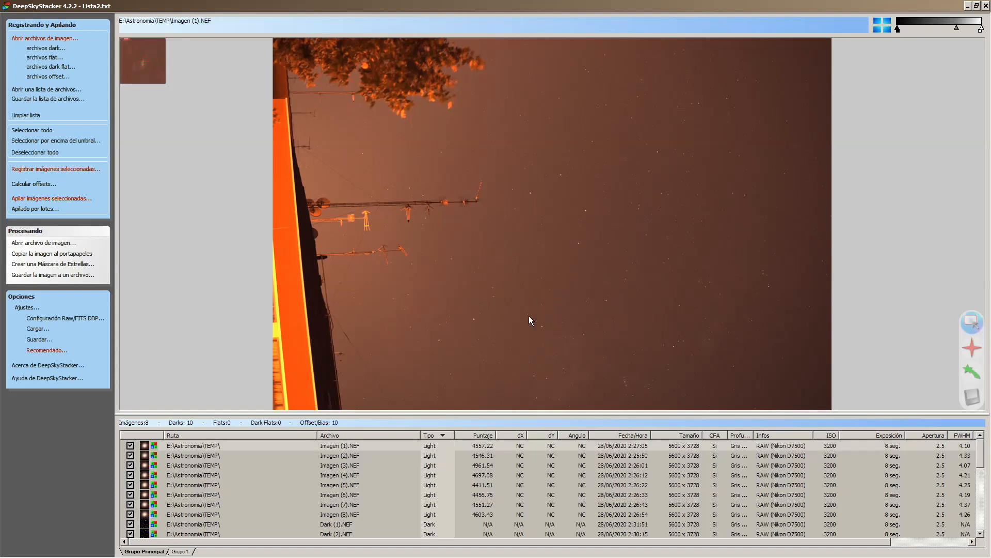
Set Imagen (1).NEF as the reference frame, calculate the offsets, and check the displacement and angle of Imagen (8).NEF.
{"action": "left_click", "coordinate": [350, 449]}
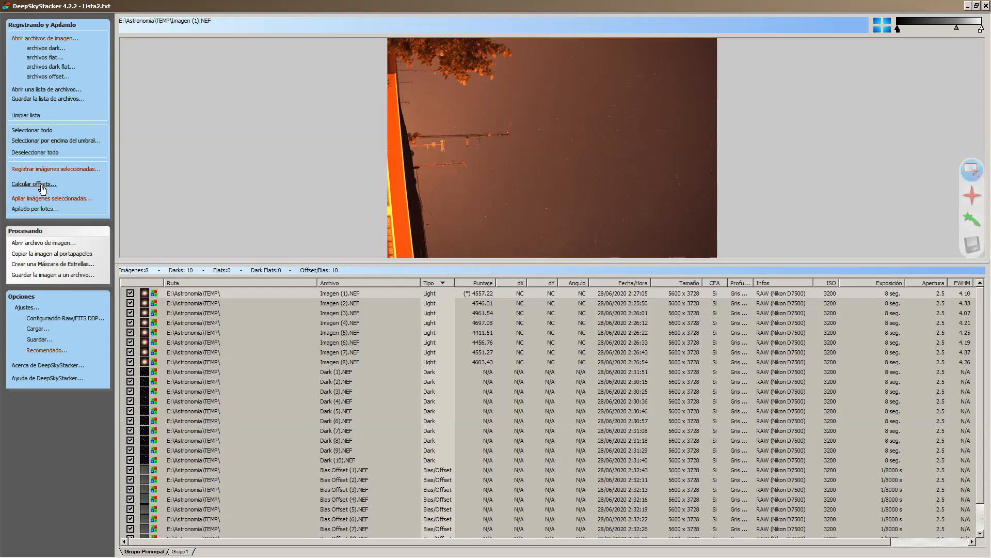
{"action": "left_click", "coordinate": [42, 189]}
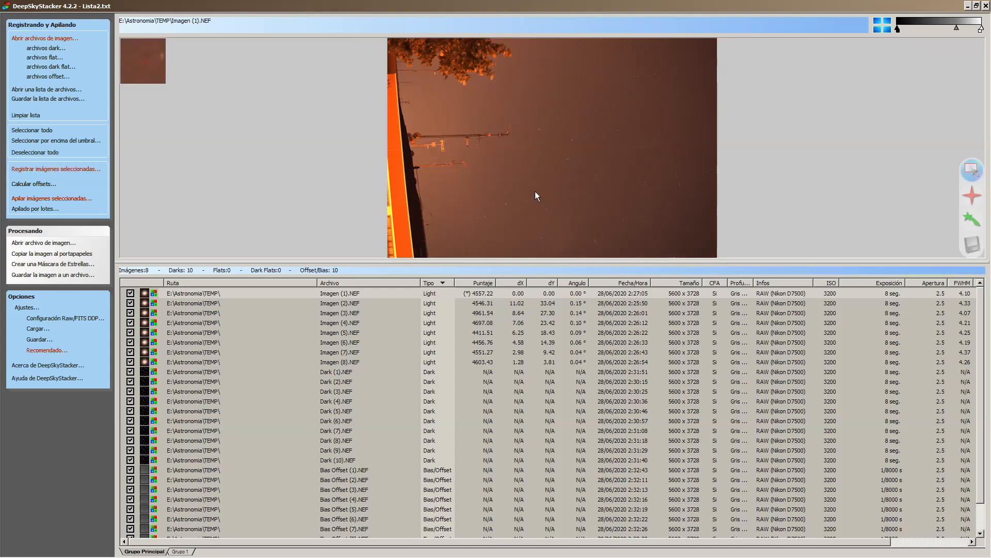
{"action": "left_click_drag", "start_coordinate": [537, 262], "coordinate": [517, 392]}
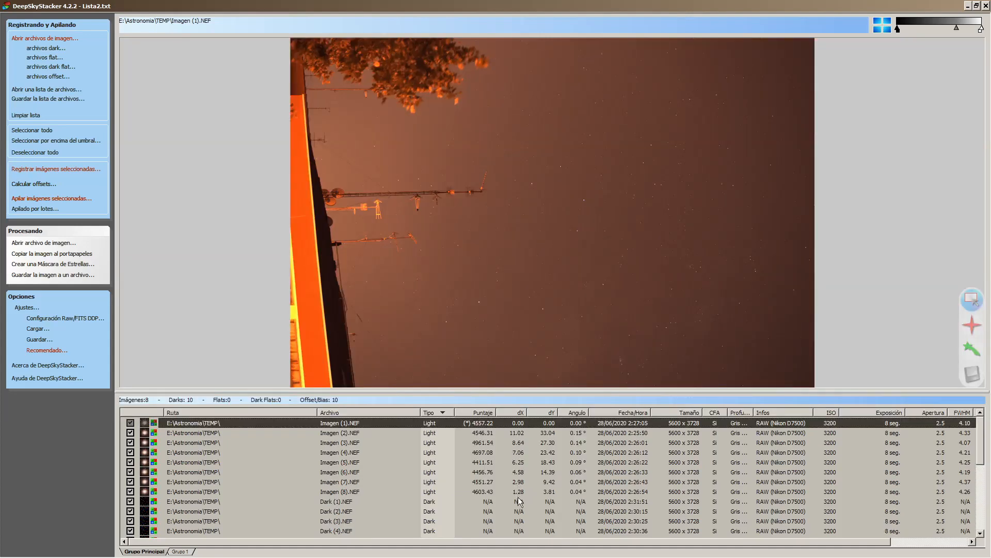
{"action": "left_click", "coordinate": [489, 494]}
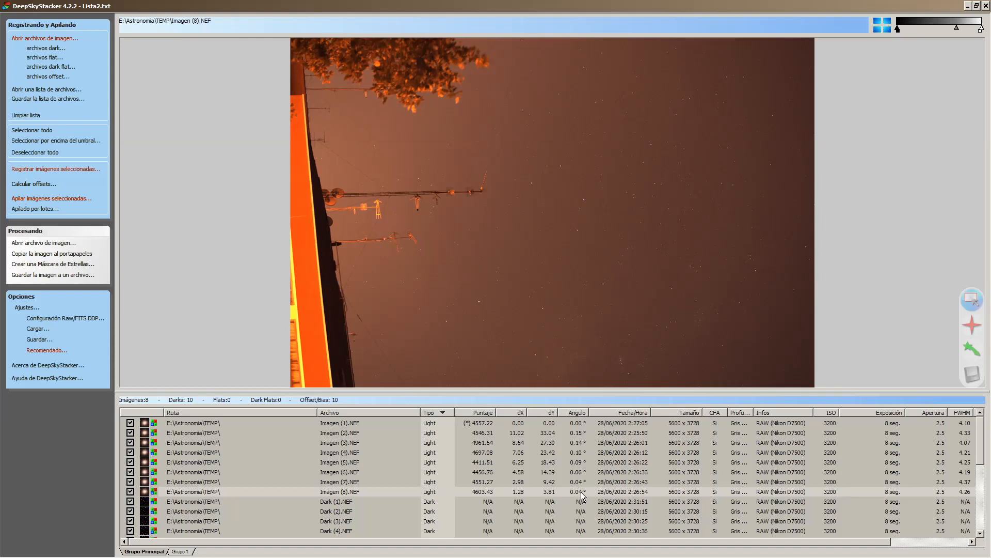
Set Imagen (4).NEF as the reference frame and recalculate the offsets of the light frames.
{"action": "left_click", "coordinate": [480, 453]}
{"action": "right_click", "coordinate": [483, 454]}
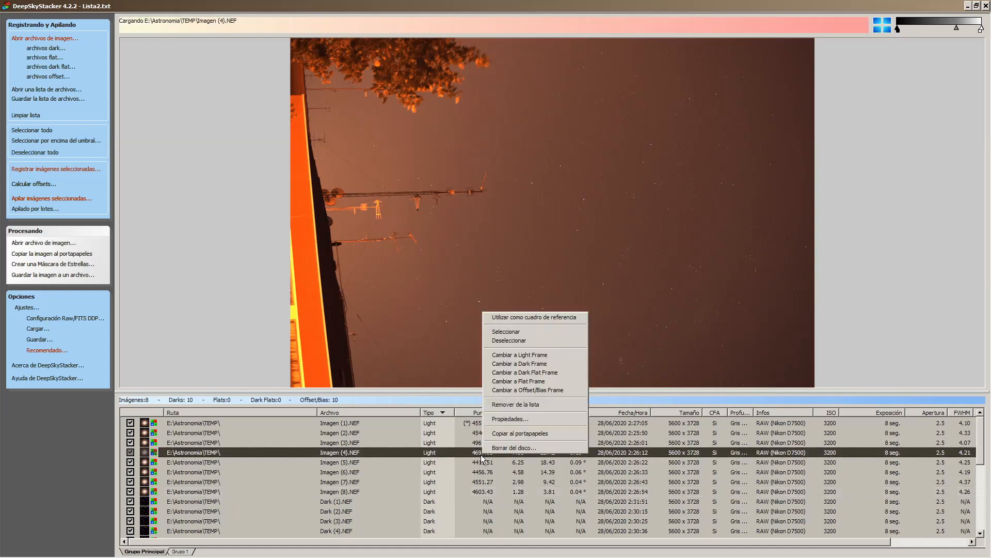
{"action": "left_click", "coordinate": [506, 317]}
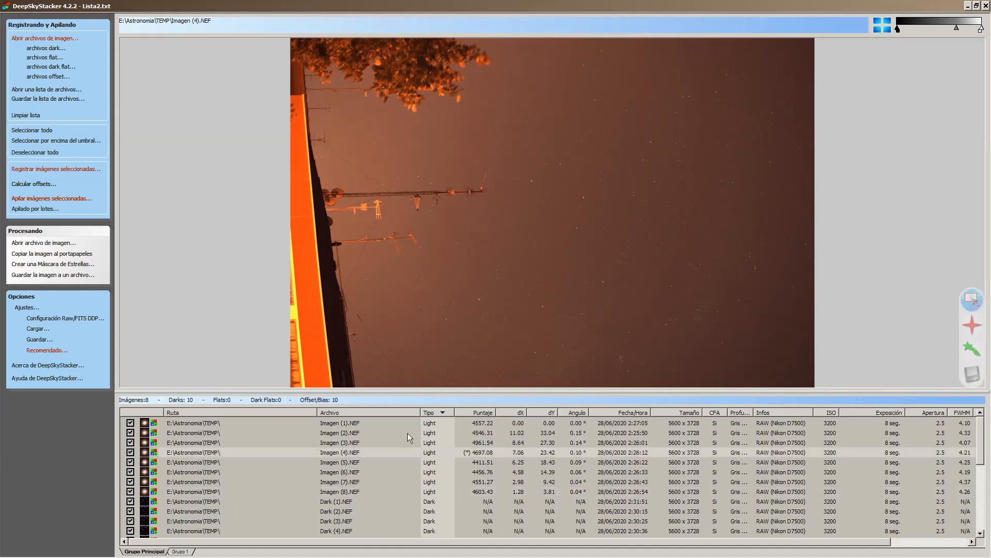
{"action": "left_click", "coordinate": [33, 184]}
Start stacking the checked images and choose the Media combination method for the light frames in the recommended settings.
{"action": "left_click", "coordinate": [72, 201]}
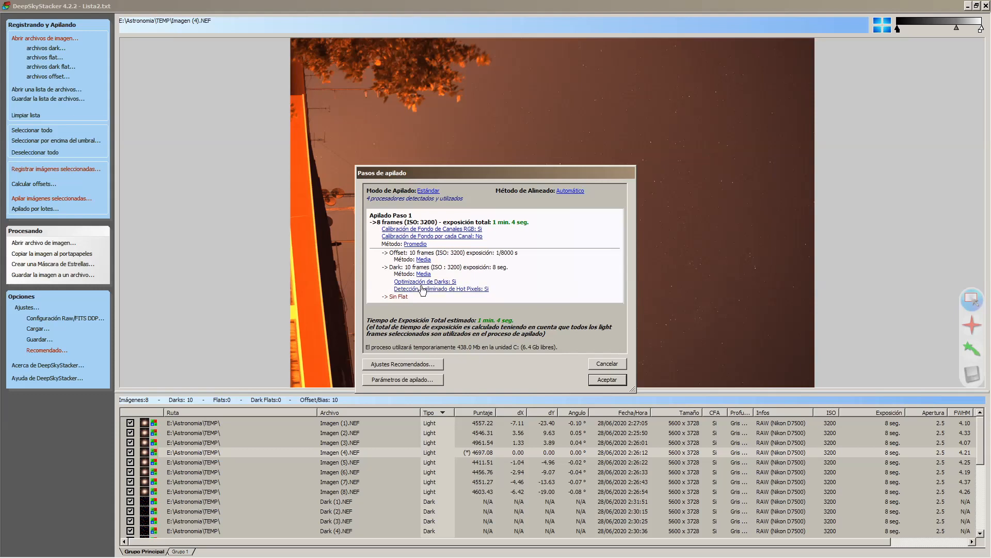
{"action": "left_click", "coordinate": [413, 362]}
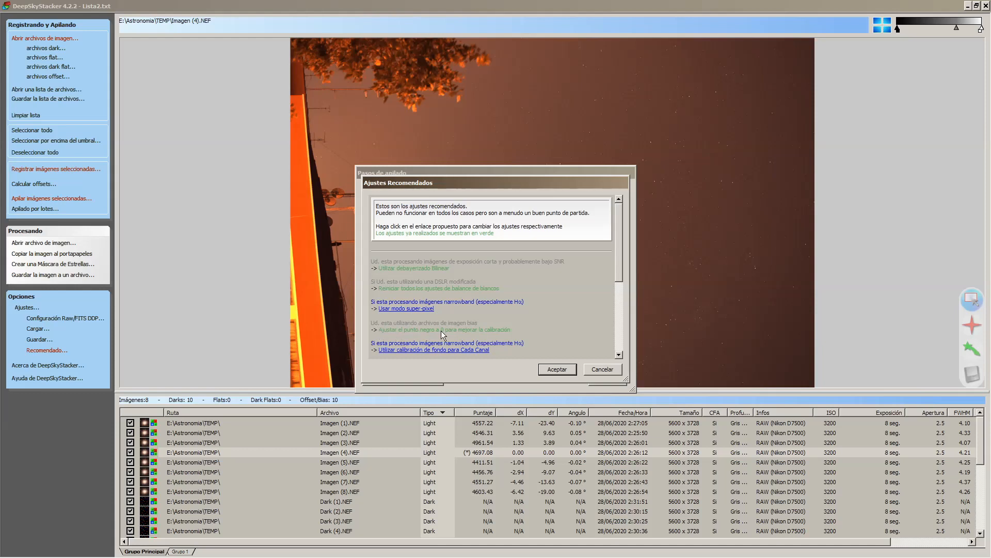
{"action": "scroll", "coordinate": [405, 271], "scroll_direction": "down", "scroll_amount": 3}
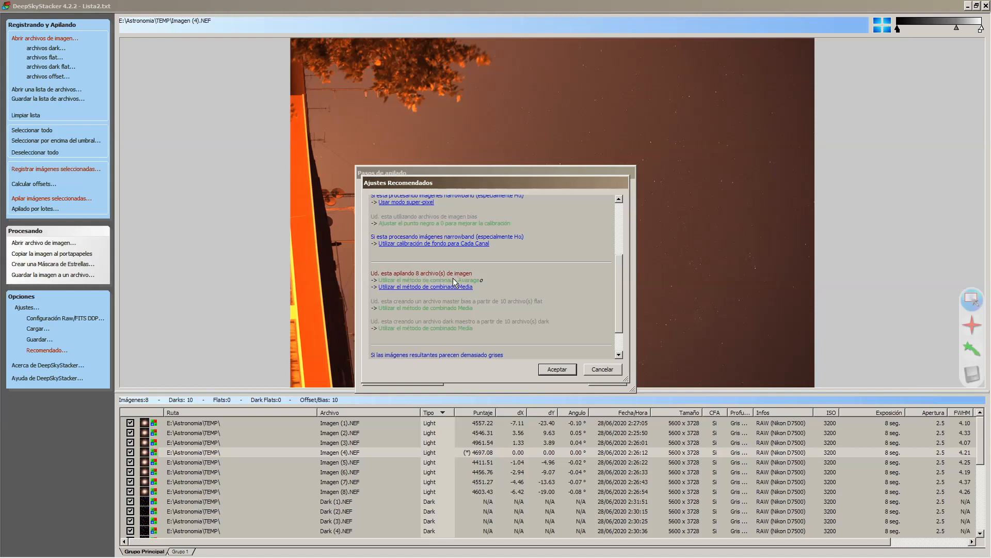
{"action": "left_click", "coordinate": [463, 287]}
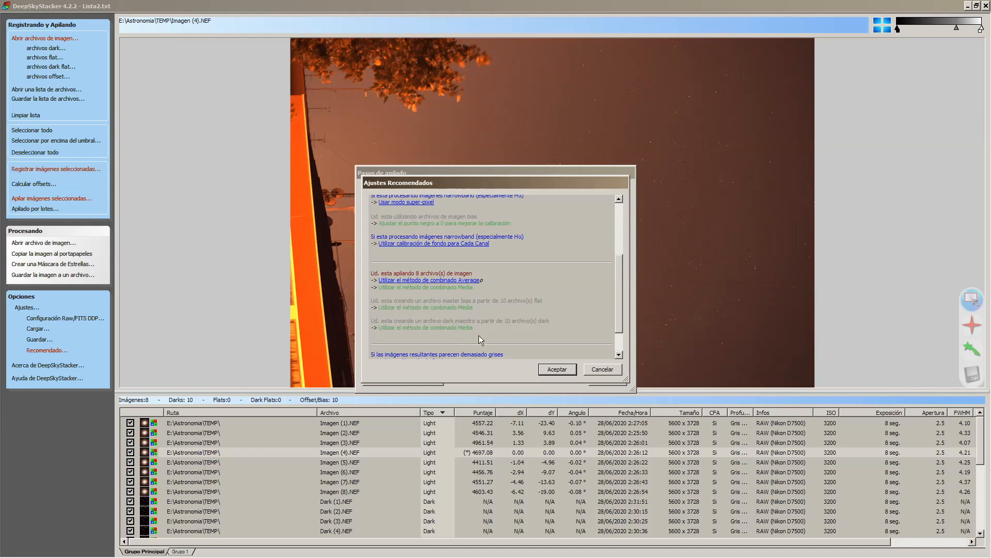
Try per-channel background calibration, return to RGB background calibration, and accept the recommended settings.
{"action": "scroll", "coordinate": [482, 336], "scroll_direction": "down", "scroll_amount": 2}
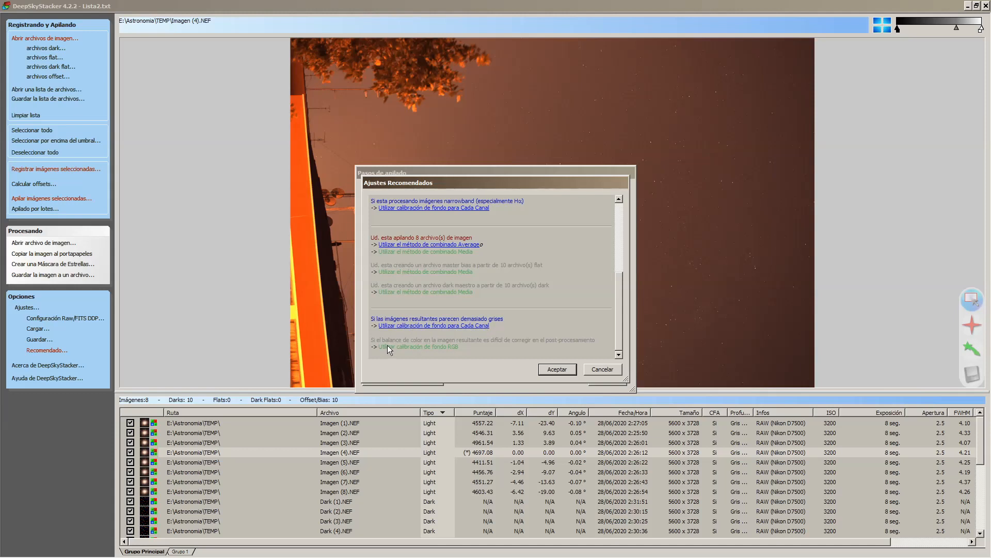
{"action": "left_click", "coordinate": [408, 326]}
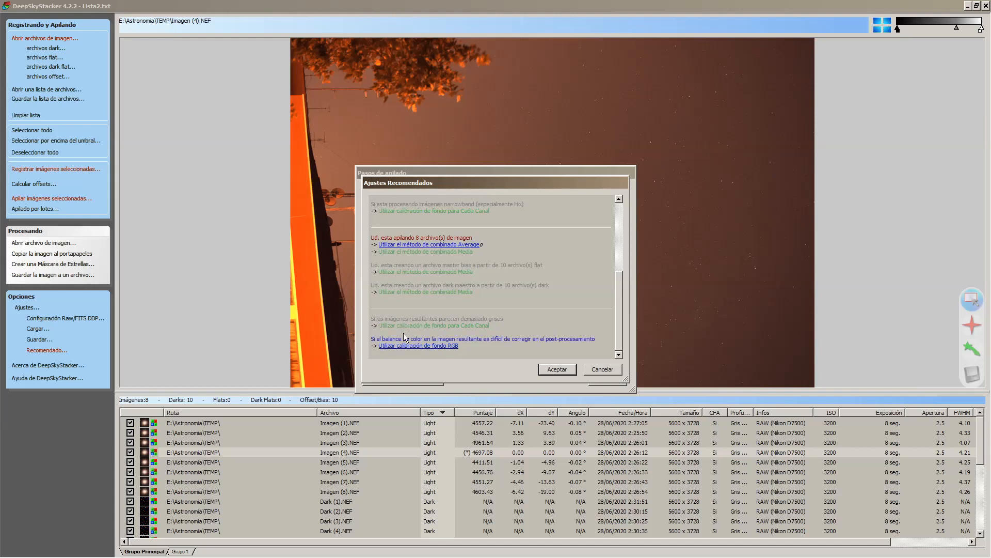
{"action": "left_click", "coordinate": [394, 349]}
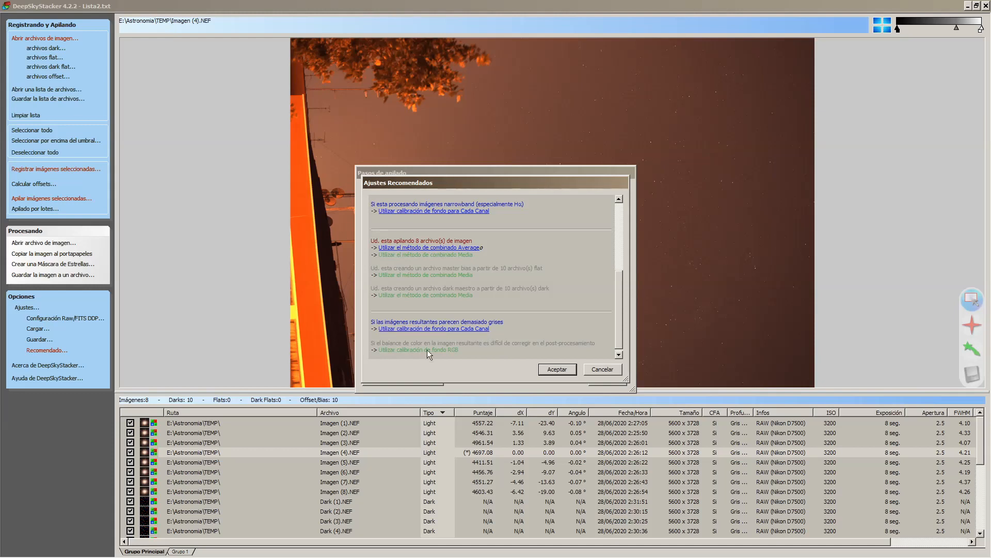
{"action": "left_click", "coordinate": [557, 369]}
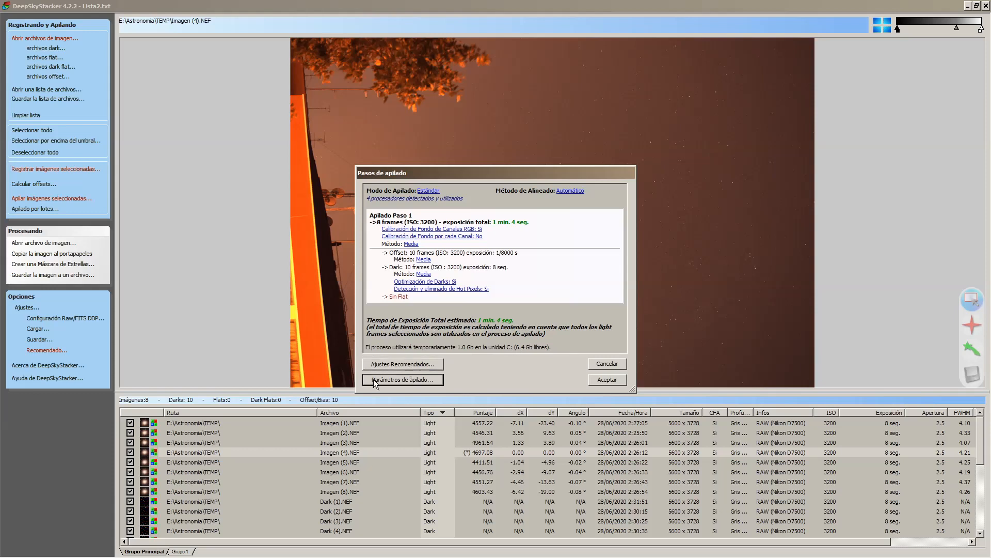
Review the result and light frame pages of the stacking parameters and accept them as they are.
{"action": "left_click", "coordinate": [406, 379]}
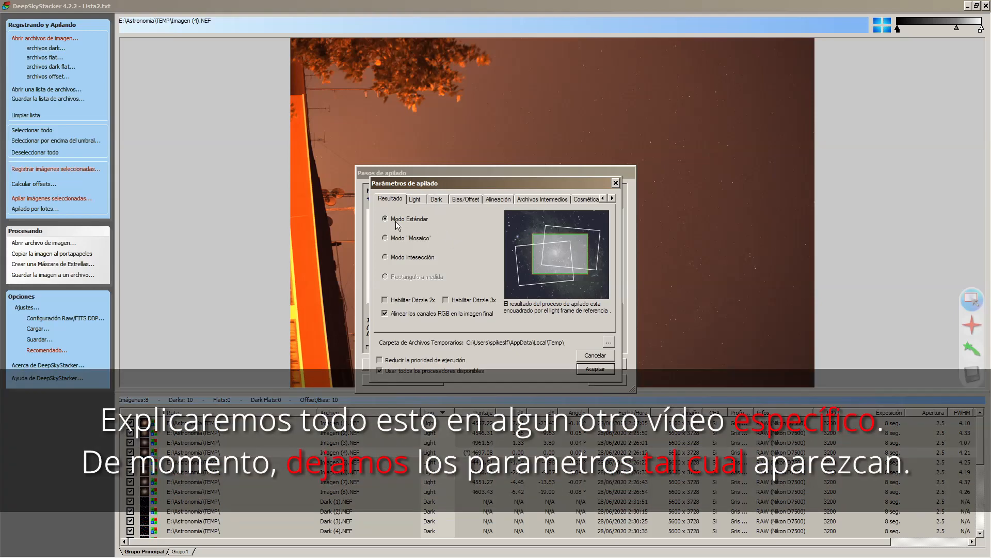
{"action": "left_click", "coordinate": [414, 199]}
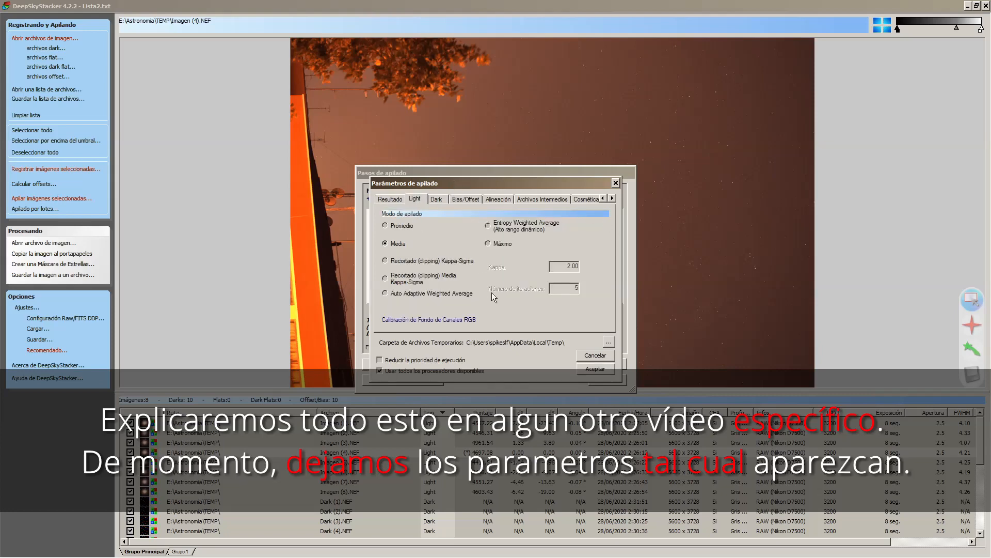
{"action": "left_click", "coordinate": [597, 369]}
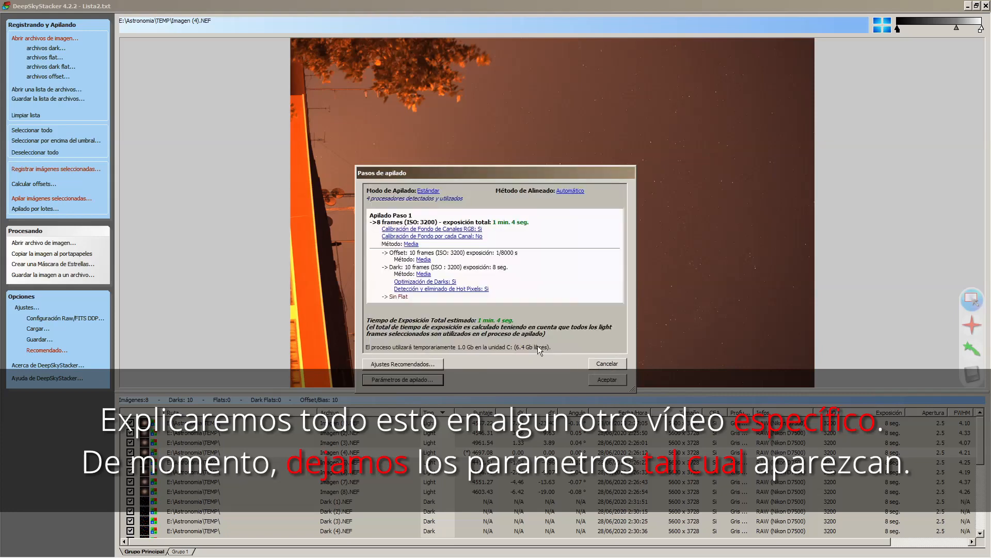
Reopen the stacking parameters, try Promedio as the light frame stacking mode, return to Media, and read the Auto Adaptive Weighted Average description.
{"action": "left_click", "coordinate": [403, 382]}
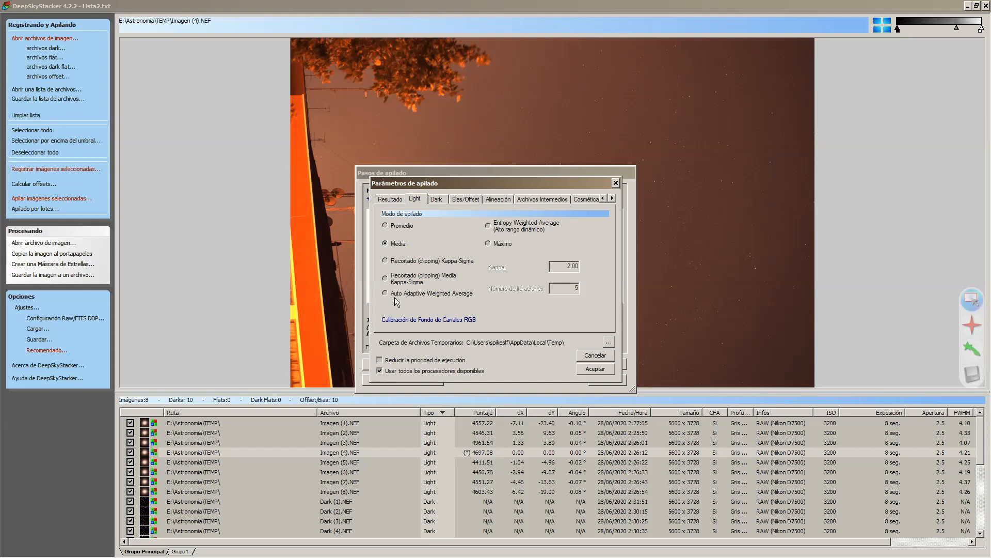
{"action": "left_click", "coordinate": [391, 227]}
{"action": "left_click", "coordinate": [388, 245]}
{"action": "mouse_move", "coordinate": [397, 295]}
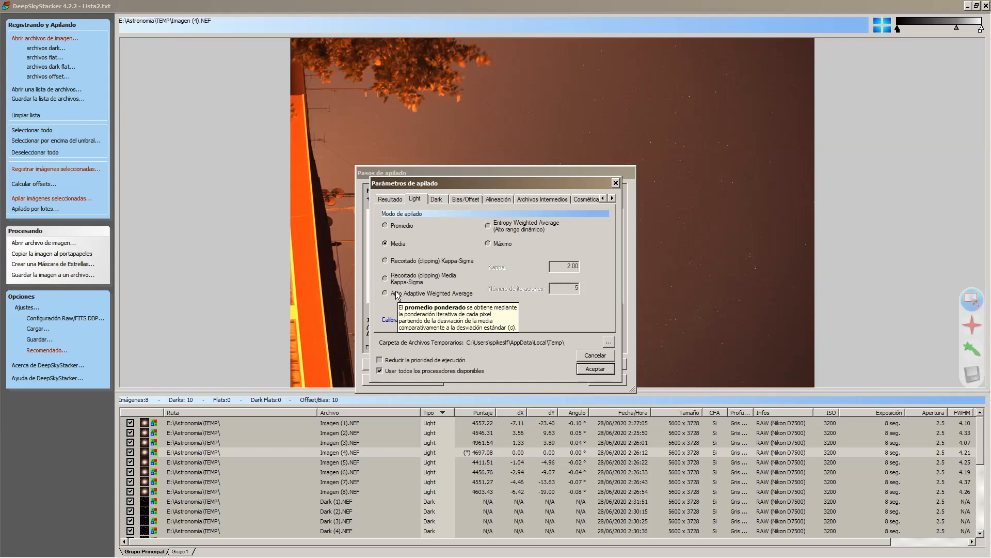
Review the dark, bias/offset and alignment options in the stacking parameters.
{"action": "left_click", "coordinate": [437, 199]}
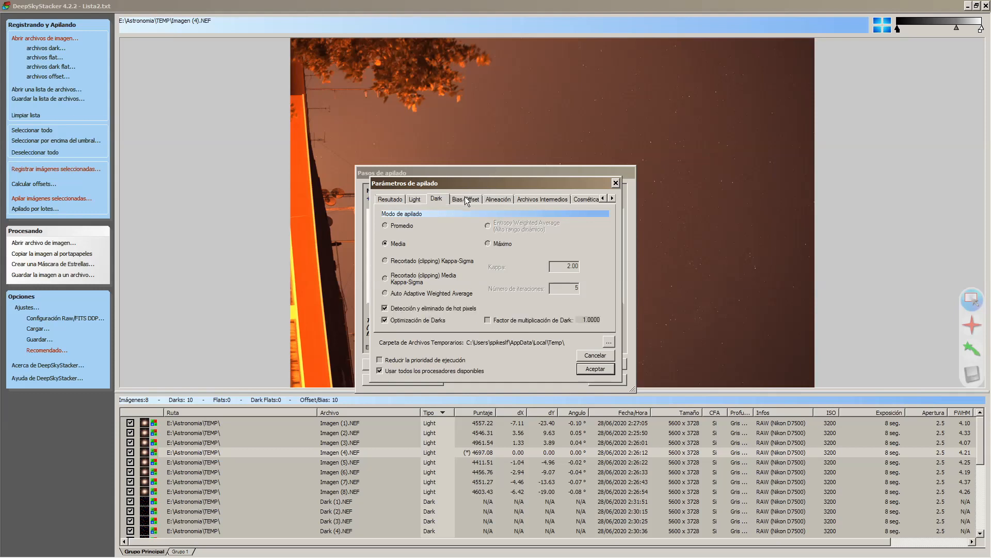
{"action": "left_click", "coordinate": [465, 199]}
{"action": "left_click", "coordinate": [497, 199]}
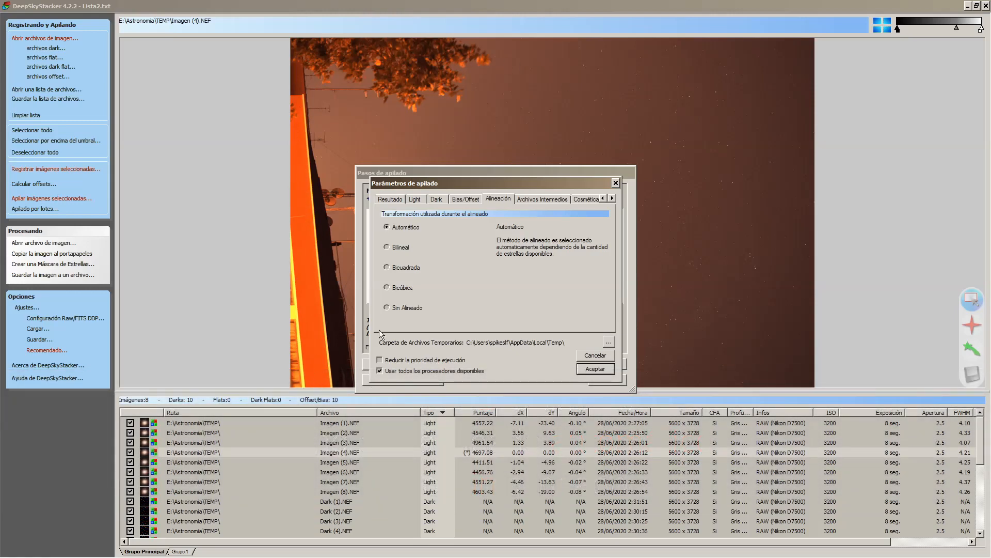
Keep the alignment method on Automático, check the intermediate-file, cosmetic and output settings, and stack the frames.
{"action": "left_click", "coordinate": [387, 308]}
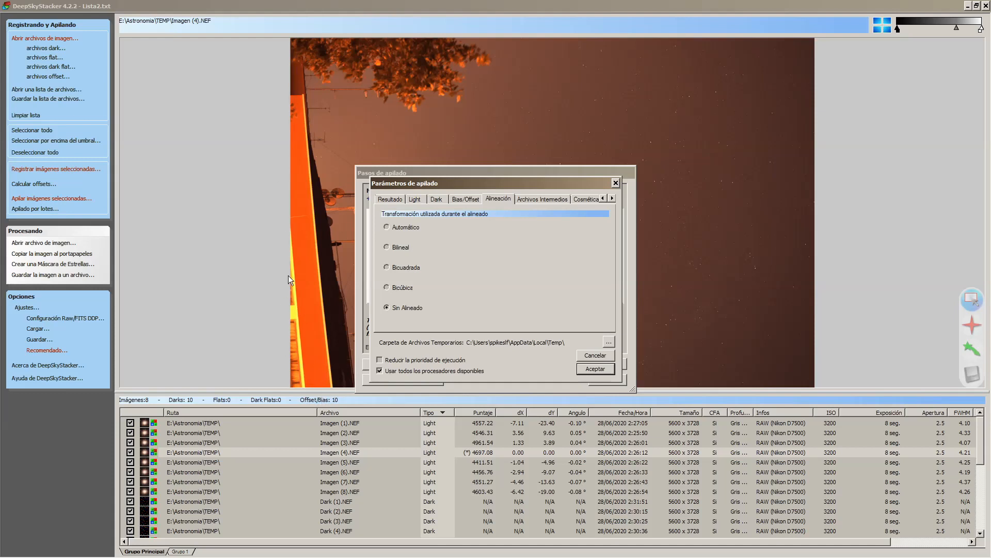
{"action": "left_click", "coordinate": [404, 227]}
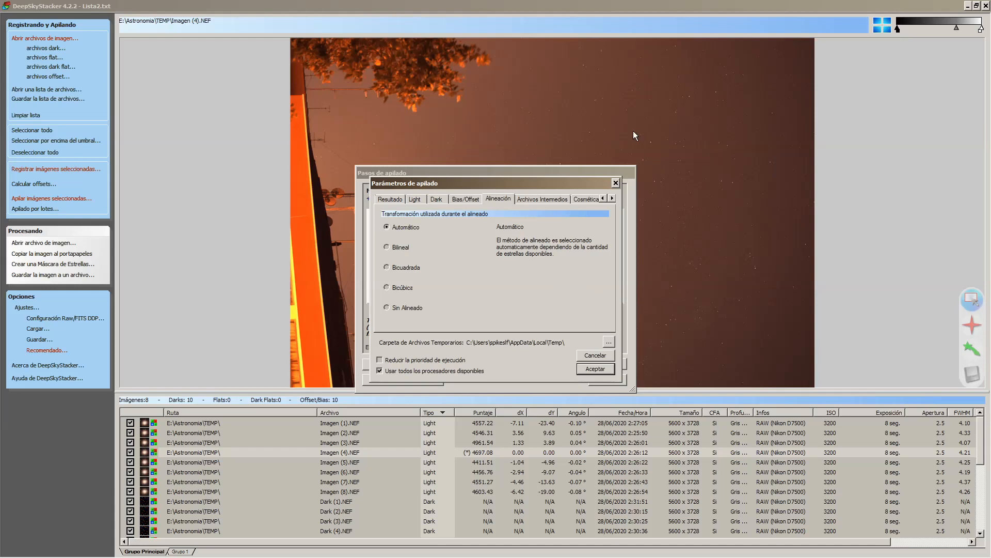
{"action": "left_click", "coordinate": [537, 200]}
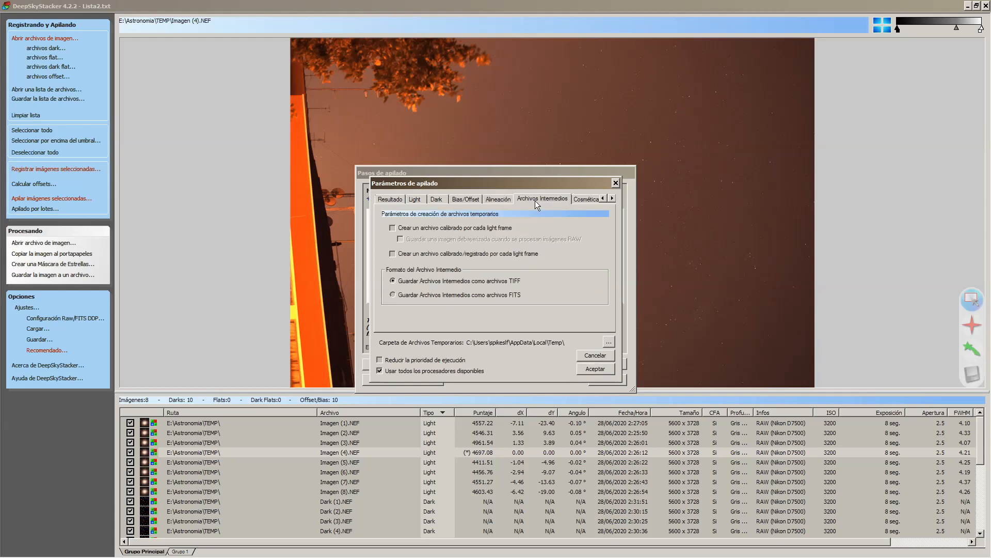
{"action": "left_click", "coordinate": [586, 200]}
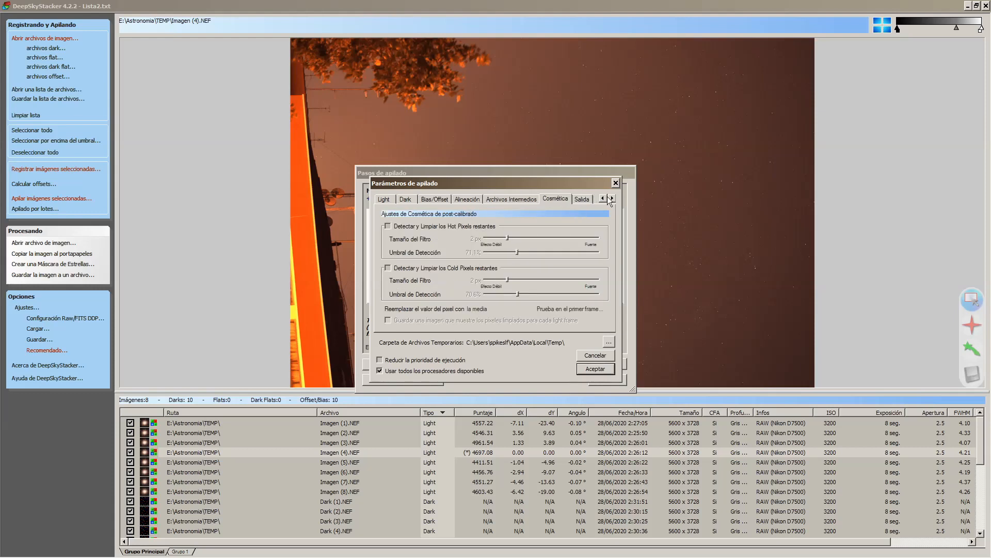
{"action": "left_click", "coordinate": [580, 201]}
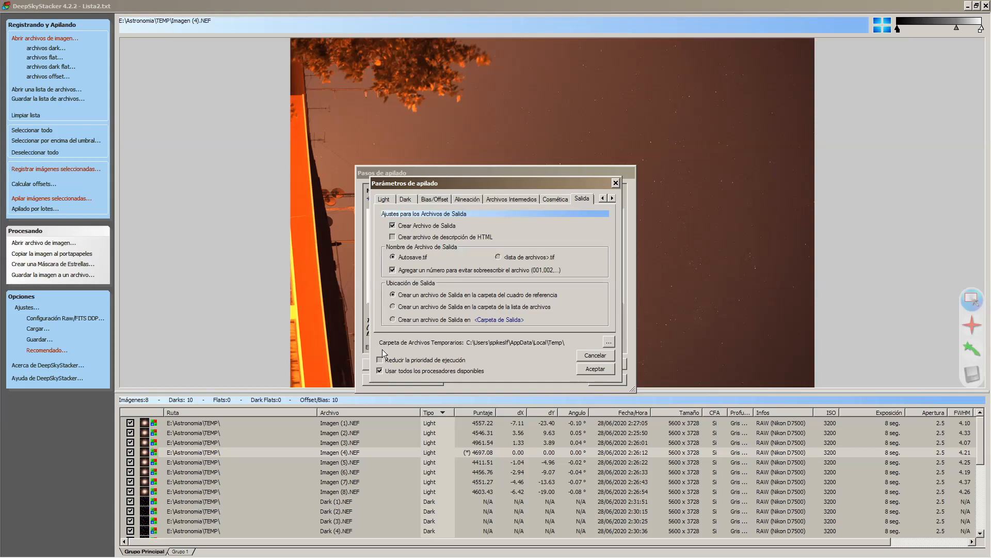
{"action": "left_click", "coordinate": [596, 369]}
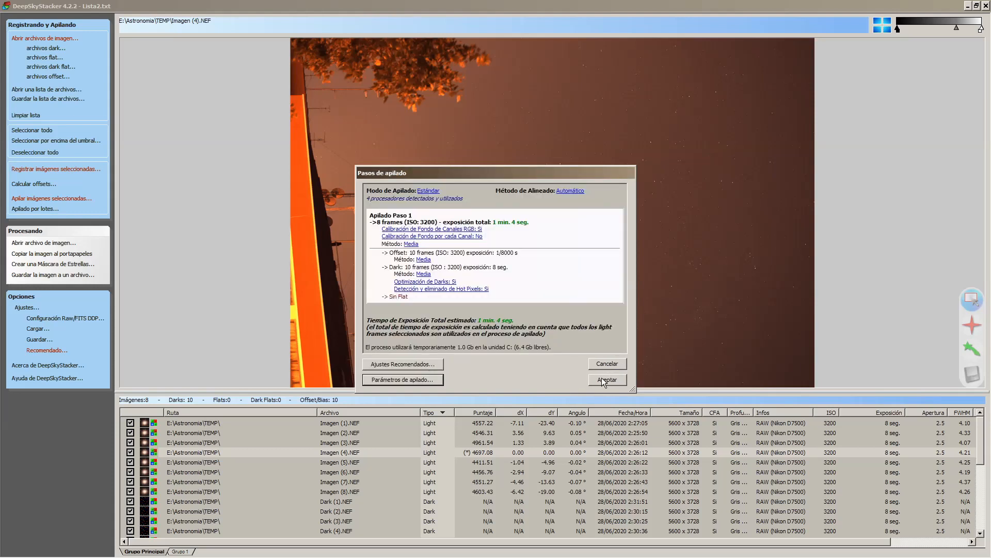
{"action": "left_click", "coordinate": [602, 379]}
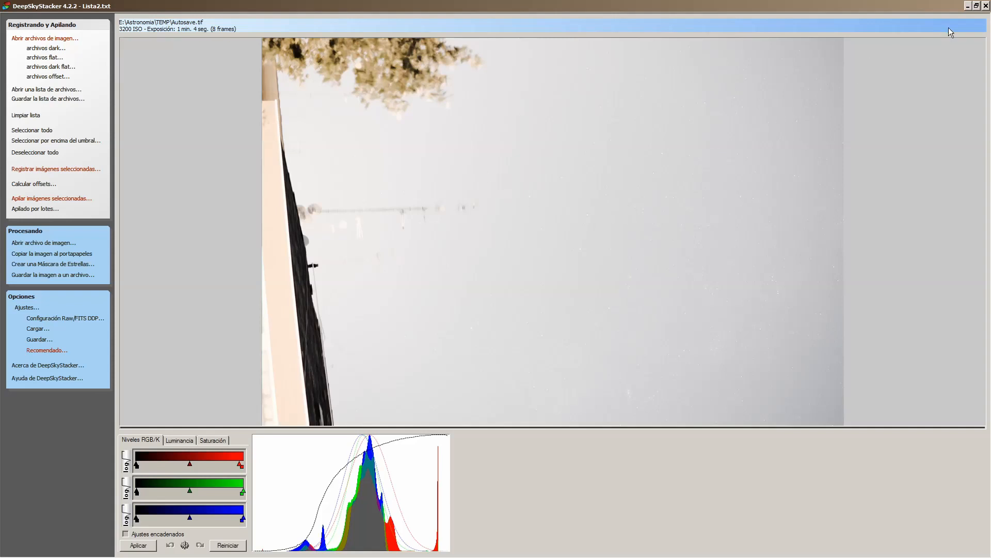
Stack the same frames again with the alignment method set to Sin Alineado.
{"action": "left_click", "coordinate": [983, 4]}
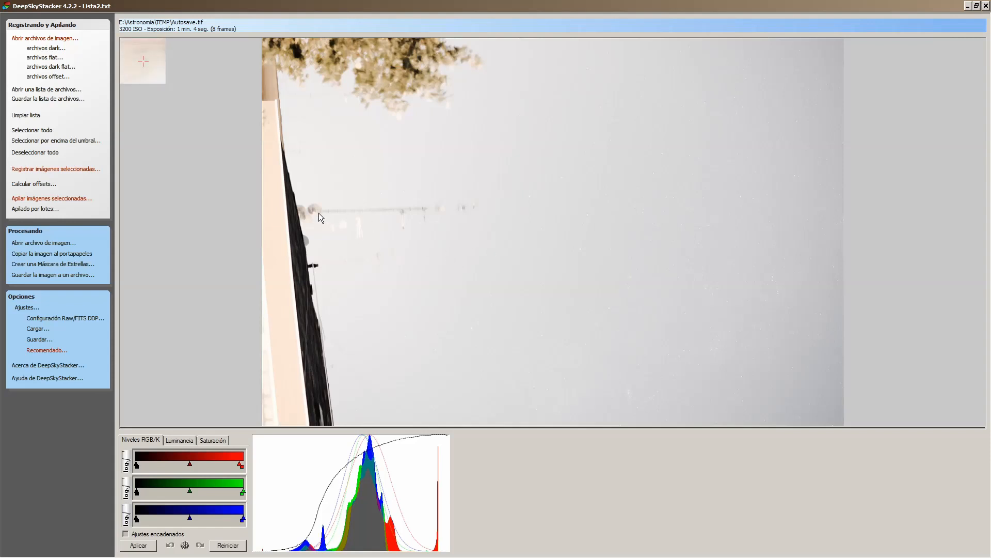
{"action": "left_click", "coordinate": [53, 201]}
{"action": "left_click", "coordinate": [411, 380]}
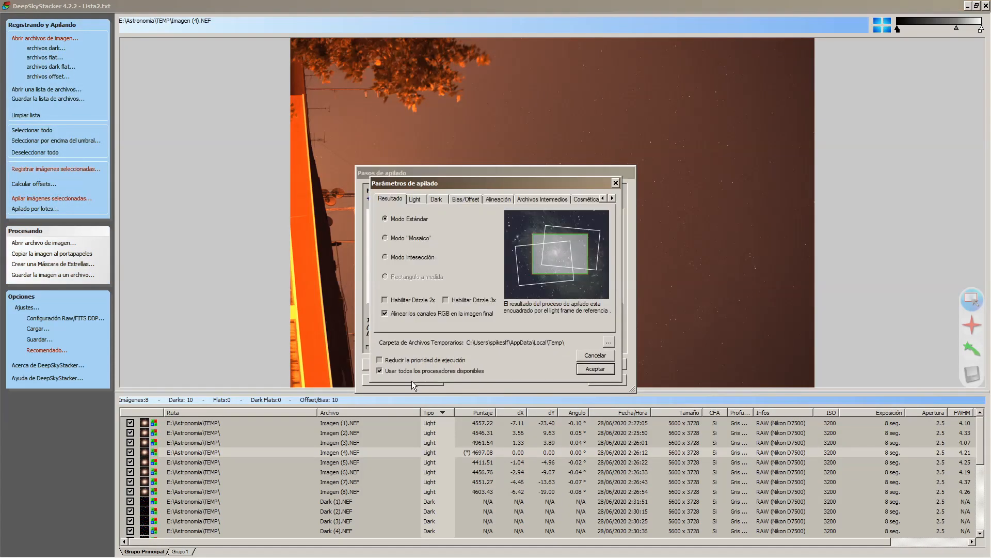
{"action": "left_click", "coordinate": [493, 199]}
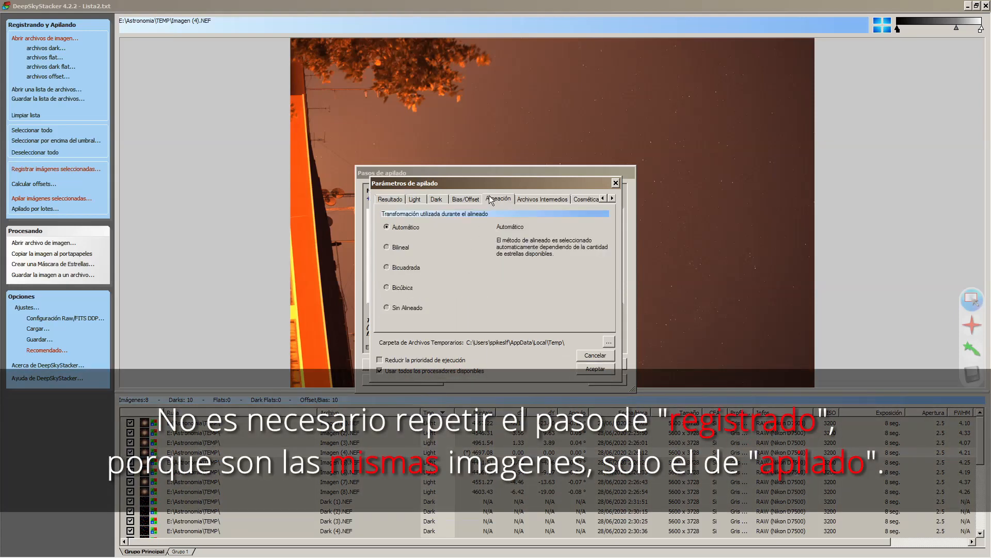
{"action": "left_click", "coordinate": [387, 308]}
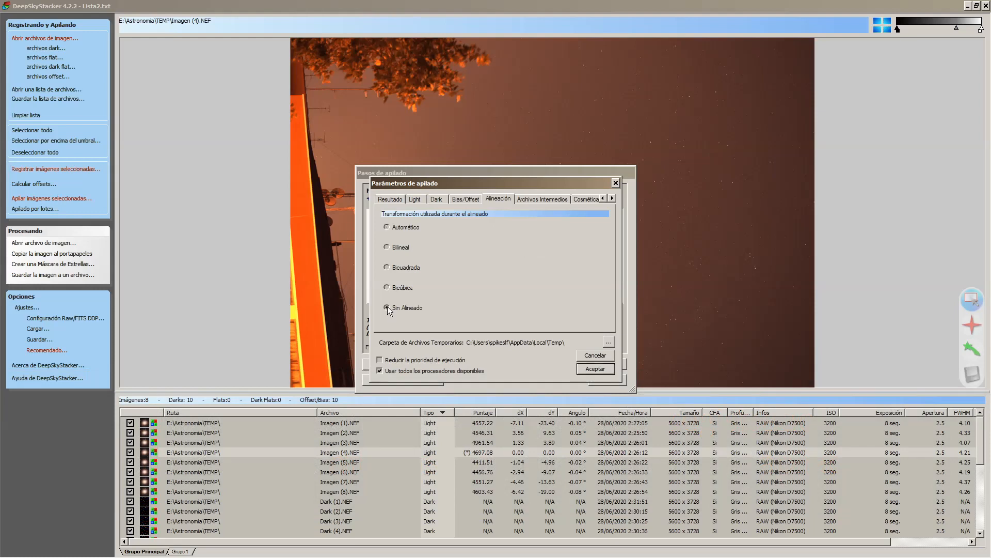
{"action": "left_click", "coordinate": [593, 369]}
{"action": "left_click", "coordinate": [602, 382]}
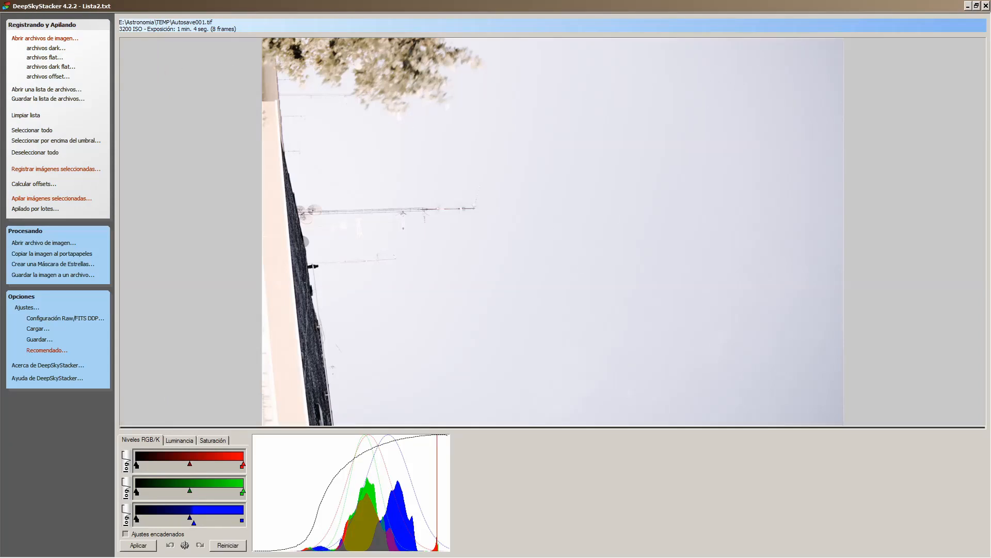
Close DeepSkyStacker without saving the list changes and switch to the Revelar module in Lightroom Classic.
{"action": "left_click", "coordinate": [985, 6]}
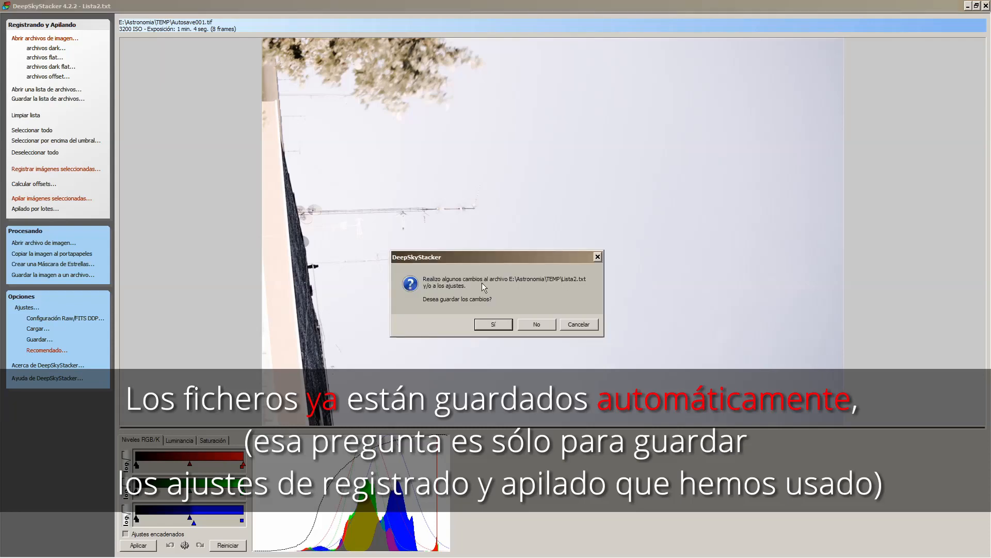
{"action": "left_click", "coordinate": [541, 326]}
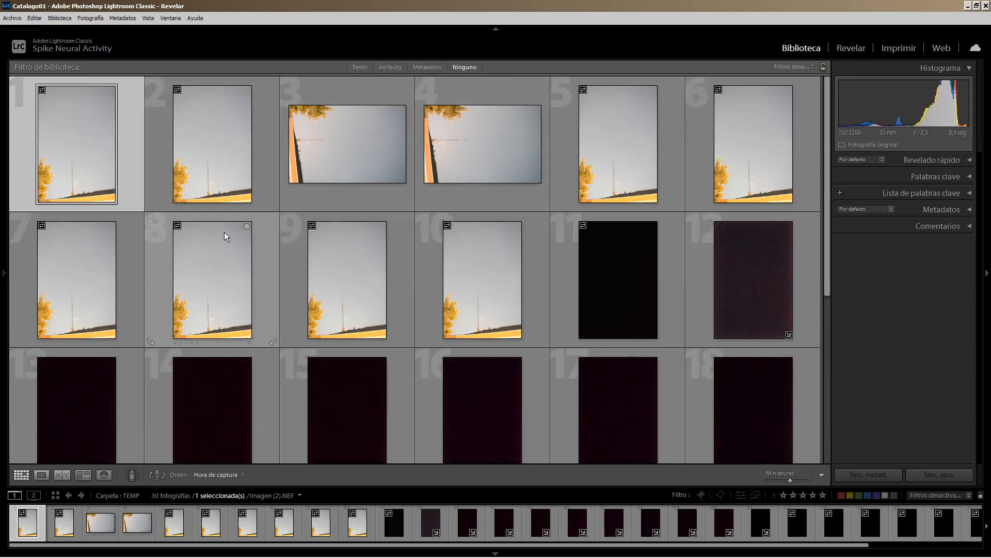
{"action": "left_click", "coordinate": [844, 49]}
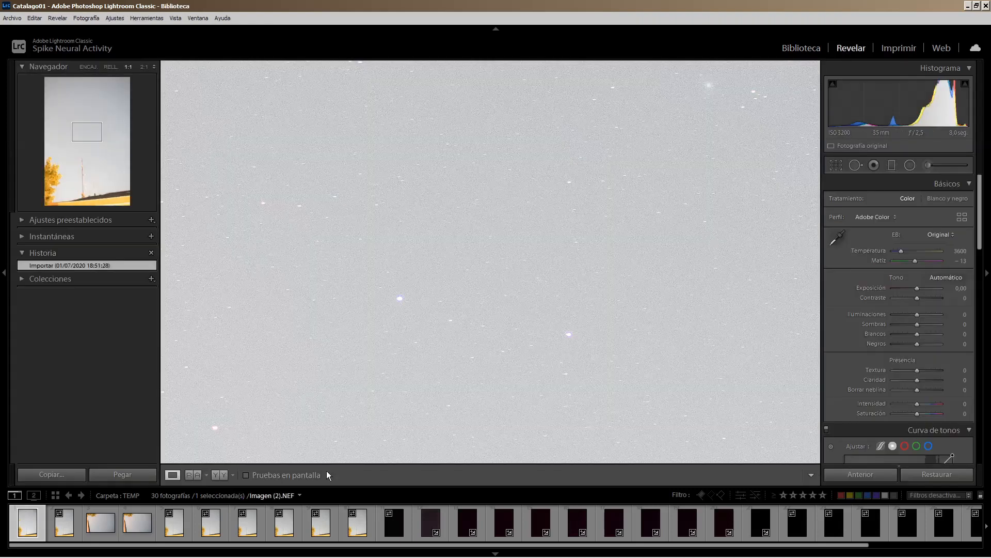
Rotate both stacked images, Autosave.tif and Autosave001.tif, counterclockwise and fit the whole photo in view.
{"action": "left_click", "coordinate": [94, 515]}
{"action": "right_click", "coordinate": [141, 509]}
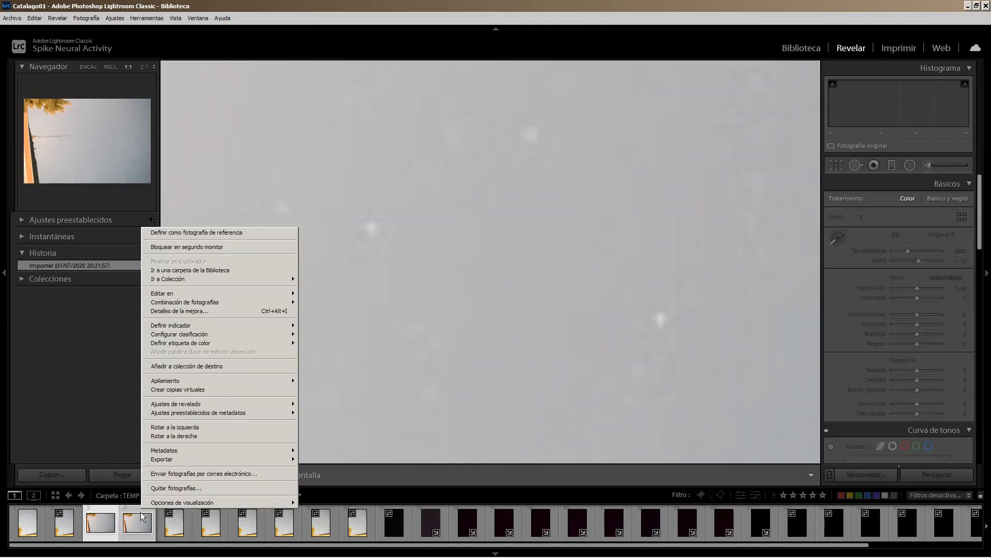
{"action": "left_click", "coordinate": [201, 427]}
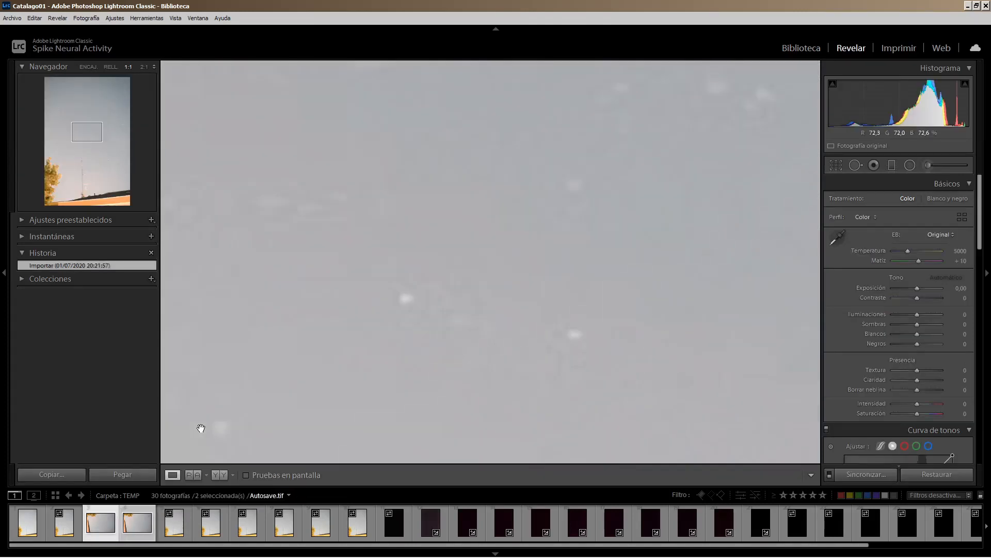
{"action": "left_click", "coordinate": [336, 335]}
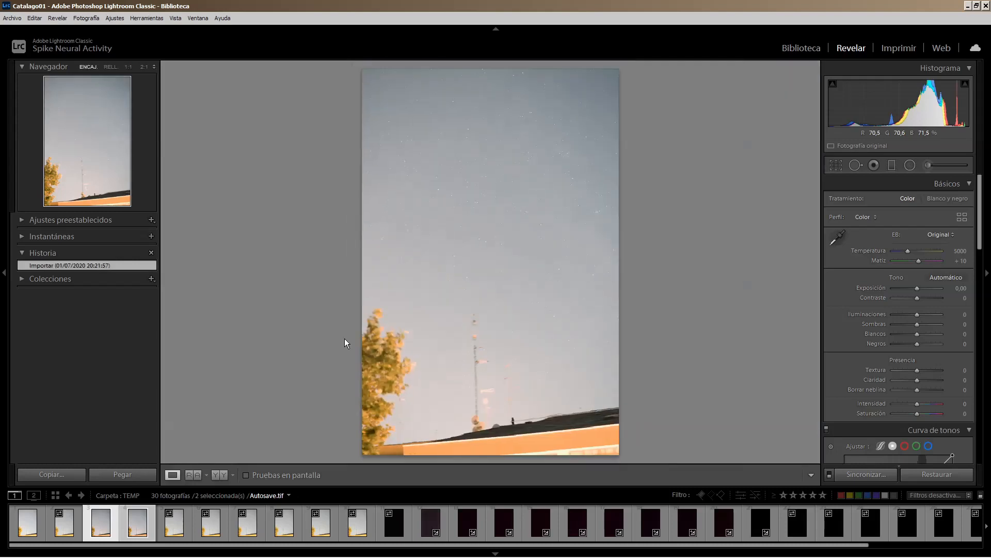
Compare the stars in the sky of Autosave.tif and Autosave001.tif at 1:1 magnification.
{"action": "left_click", "coordinate": [114, 521]}
{"action": "left_click", "coordinate": [472, 250]}
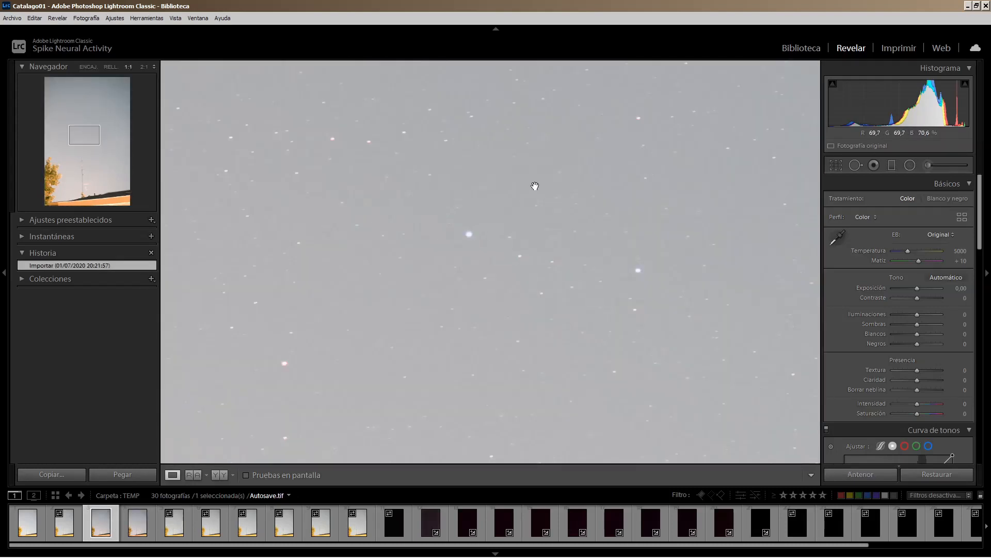
{"action": "key", "text": "Right"}
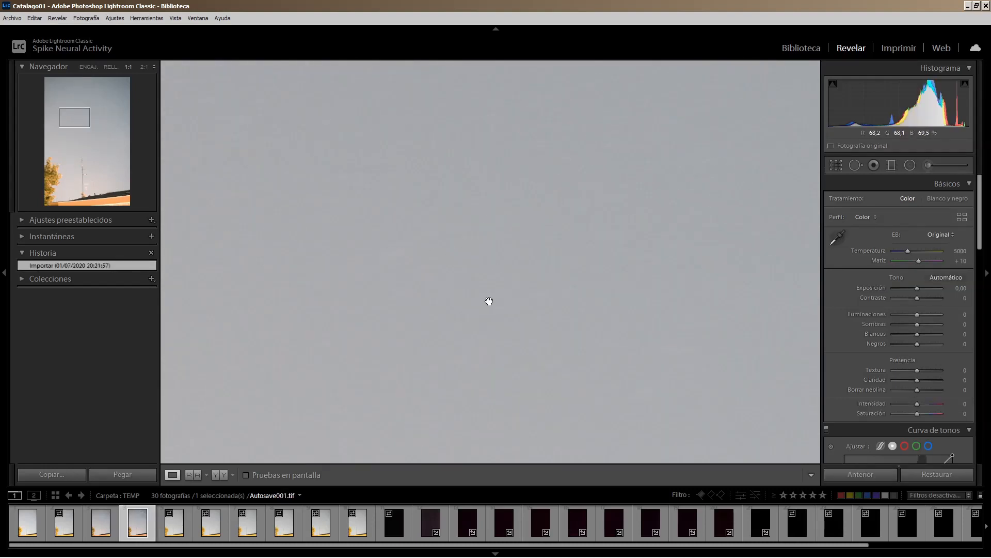
{"action": "left_click_drag", "start_coordinate": [493, 355], "coordinate": [463, 155]}
{"action": "left_click_drag", "start_coordinate": [491, 304], "coordinate": [459, 131]}
{"action": "left_click_drag", "start_coordinate": [461, 312], "coordinate": [472, 136]}
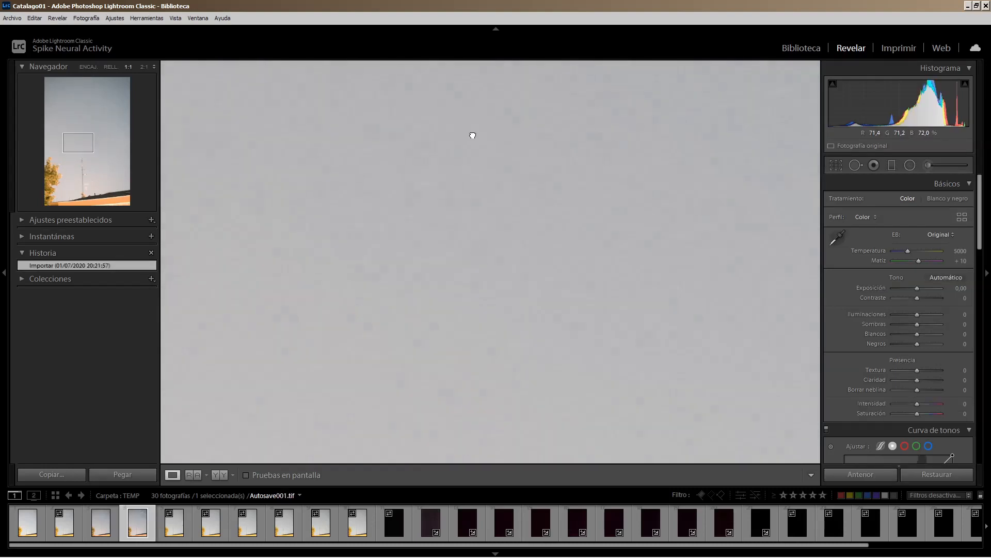
{"action": "left_click", "coordinate": [554, 329]}
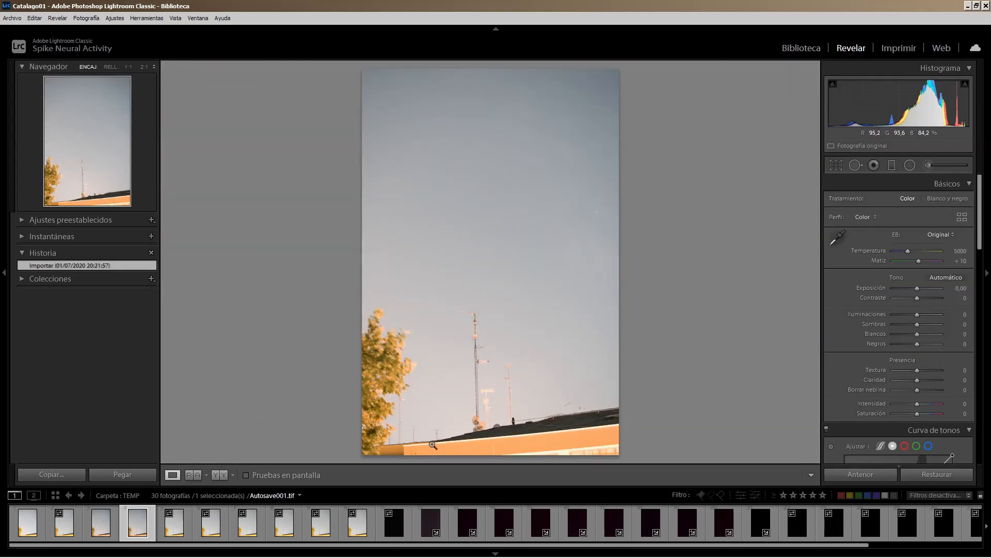
Compare the sharpness of the antennas and roofline in Autosave.tif and Autosave001.tif at 1:1 magnification.
{"action": "left_click", "coordinate": [116, 516]}
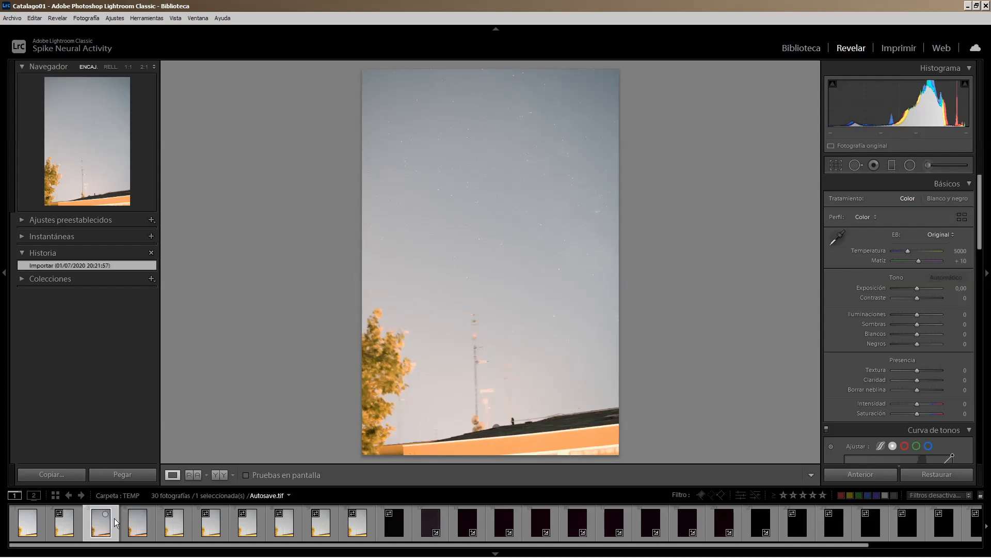
{"action": "left_click", "coordinate": [478, 378]}
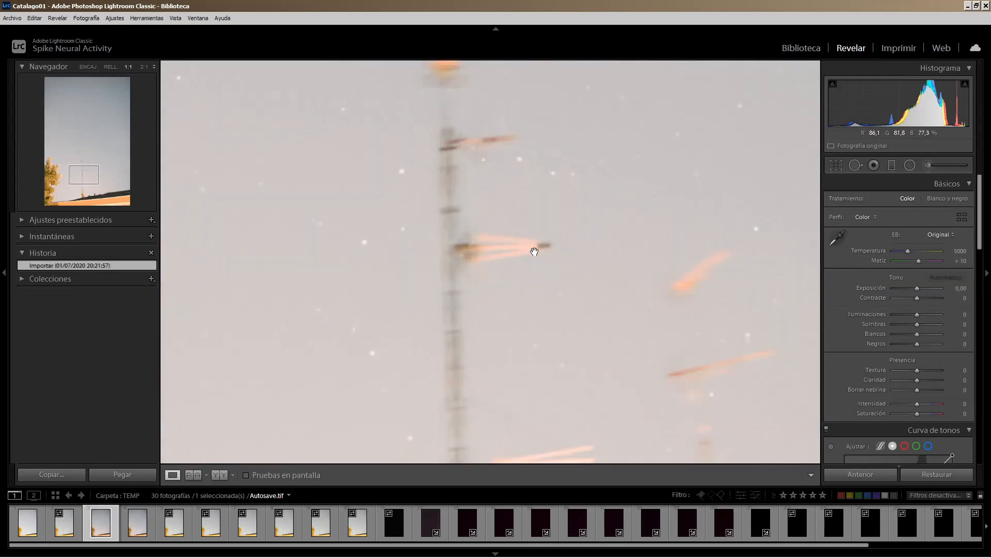
{"action": "left_click_drag", "start_coordinate": [561, 375], "coordinate": [337, 186]}
{"action": "left_click_drag", "start_coordinate": [511, 404], "coordinate": [530, 341]}
{"action": "left_click_drag", "start_coordinate": [533, 391], "coordinate": [450, 277]}
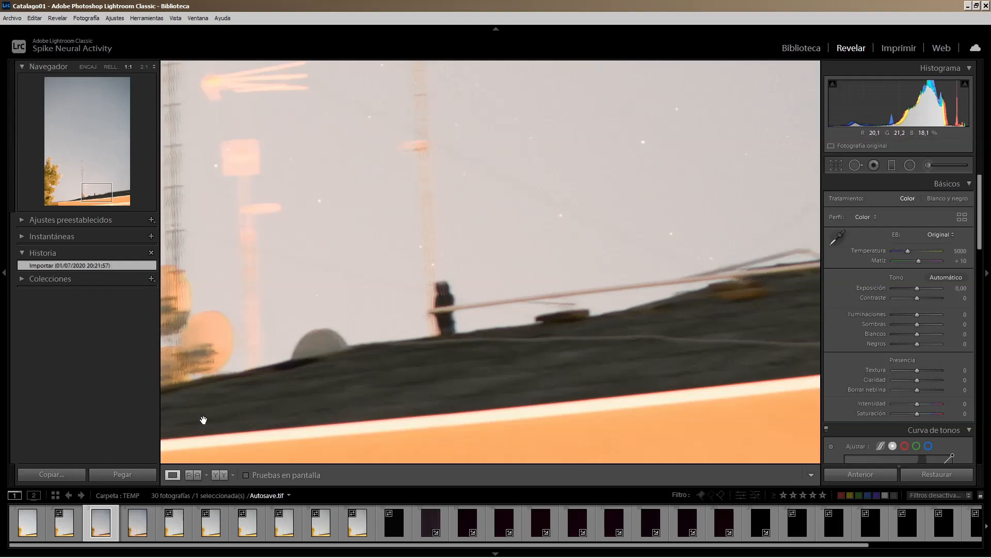
{"action": "left_click_drag", "start_coordinate": [278, 297], "coordinate": [405, 290]}
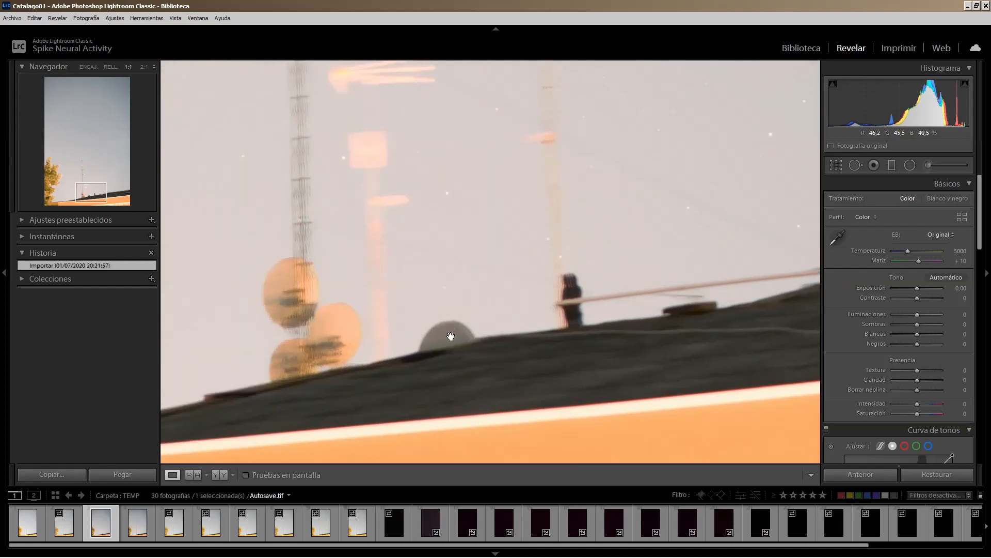
{"action": "key", "text": "Right"}
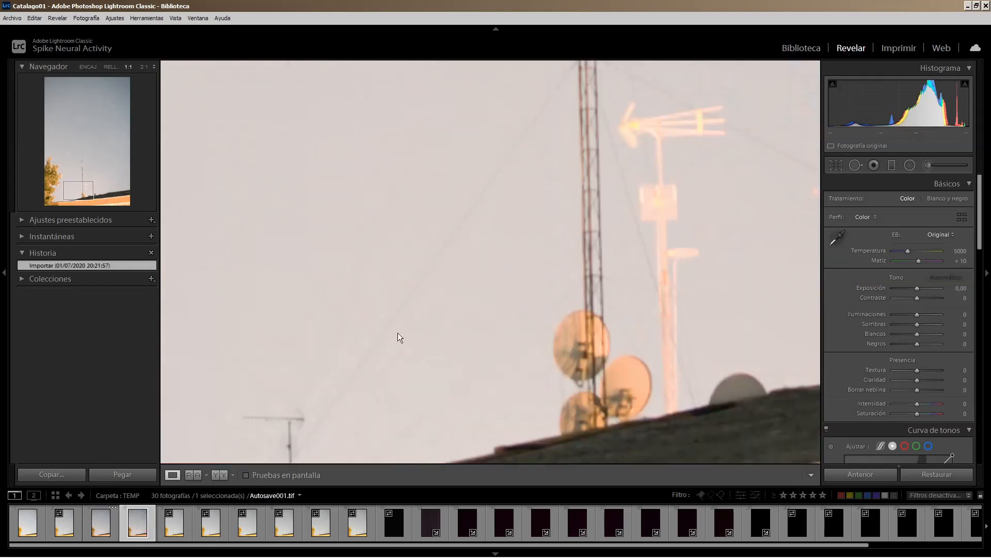
{"action": "left_click_drag", "start_coordinate": [525, 303], "coordinate": [430, 170]}
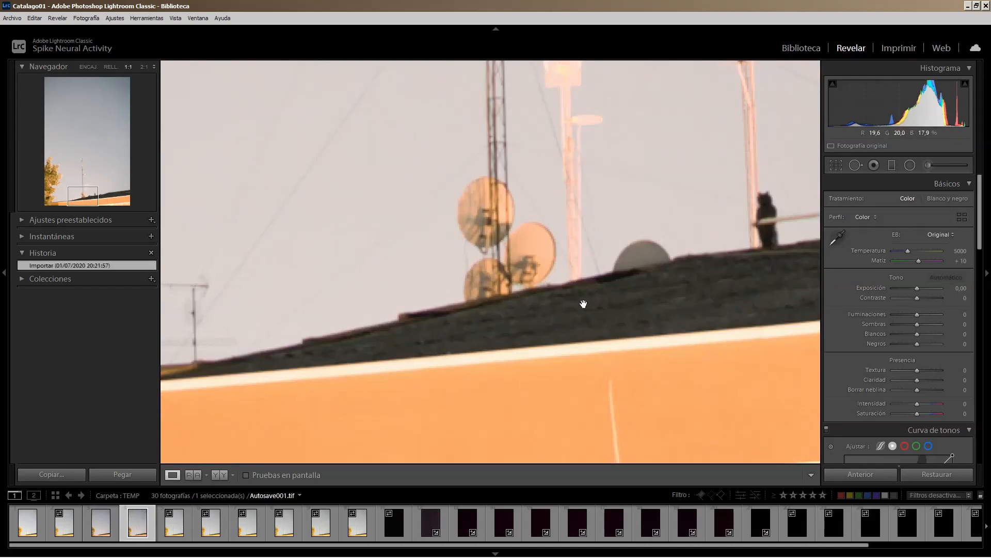
{"action": "left_click_drag", "start_coordinate": [581, 303], "coordinate": [438, 370]}
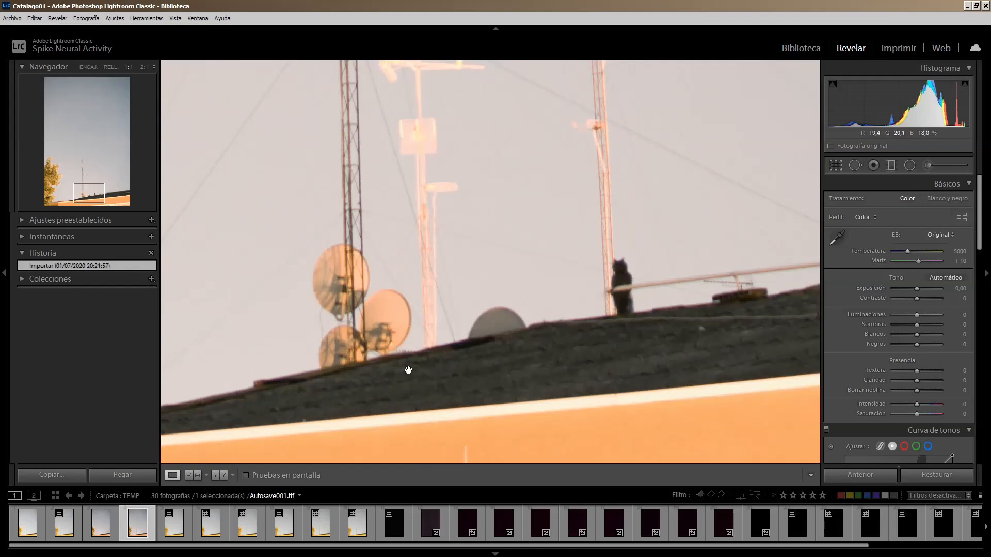
Examine the sky of Autosave001.tif for stars at 1:1 magnification, and return to the full view.
{"action": "scroll", "coordinate": [387, 228], "scroll_direction": "up", "scroll_amount": 5}
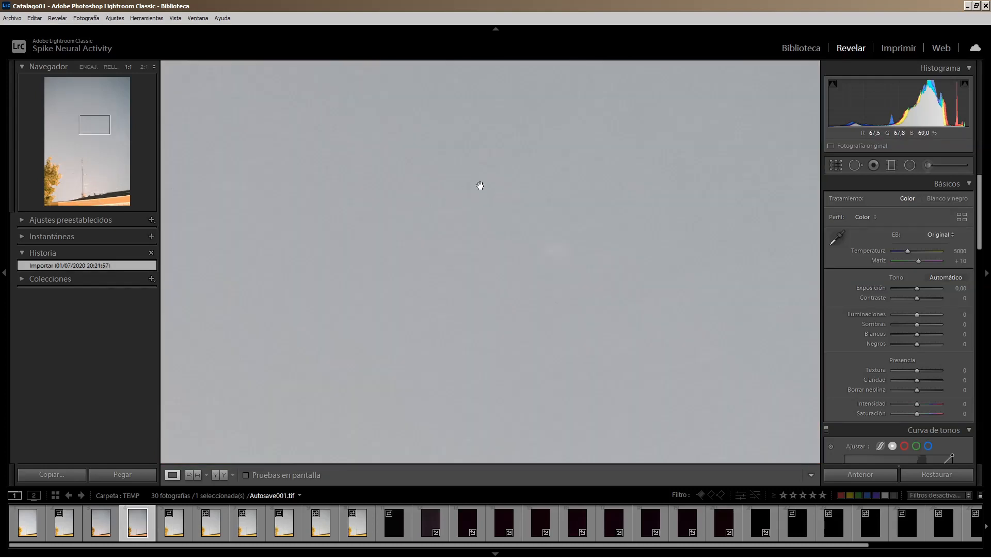
{"action": "left_click_drag", "start_coordinate": [364, 126], "coordinate": [493, 284]}
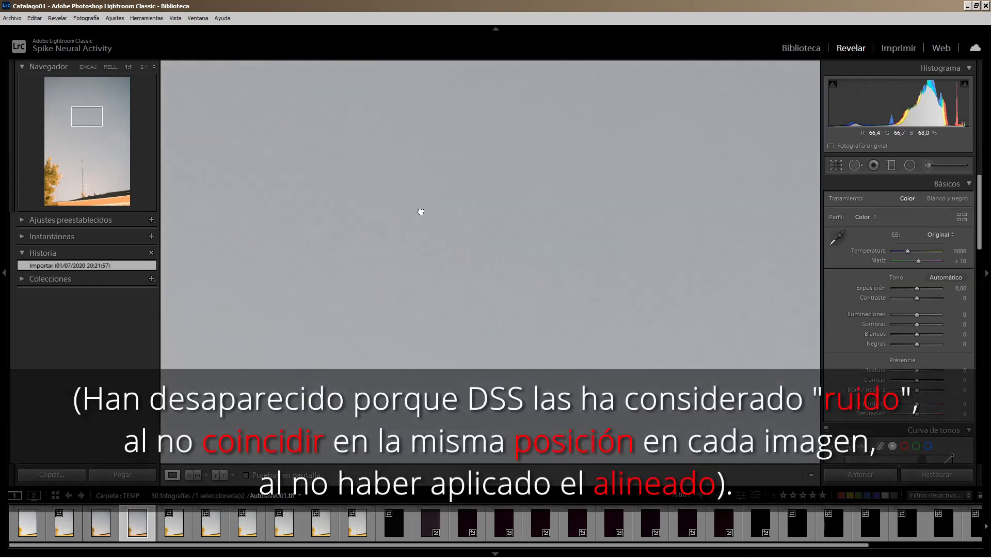
{"action": "left_click_drag", "start_coordinate": [420, 212], "coordinate": [522, 295]}
{"action": "left_click_drag", "start_coordinate": [366, 208], "coordinate": [427, 256]}
{"action": "left_click_drag", "start_coordinate": [394, 199], "coordinate": [498, 310]}
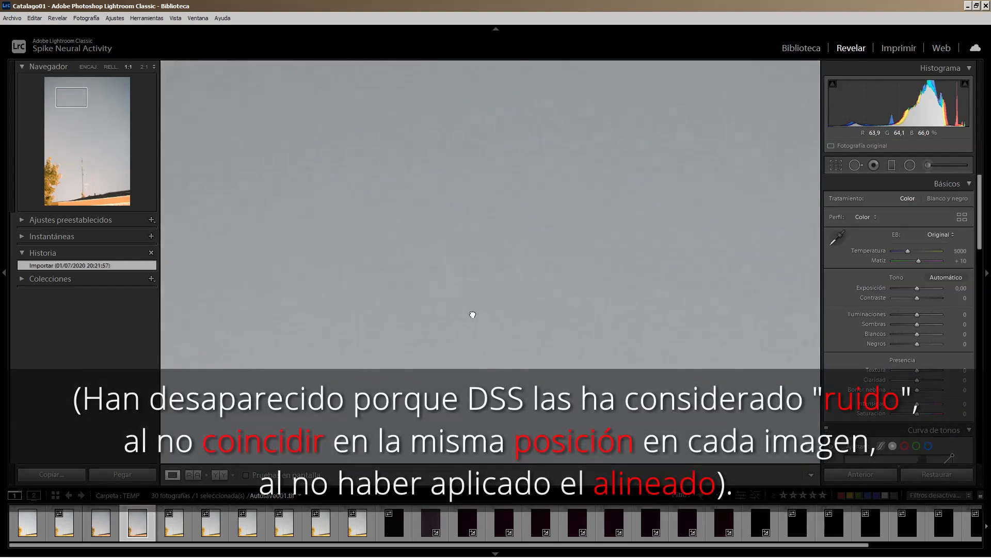
{"action": "left_click", "coordinate": [465, 273]}
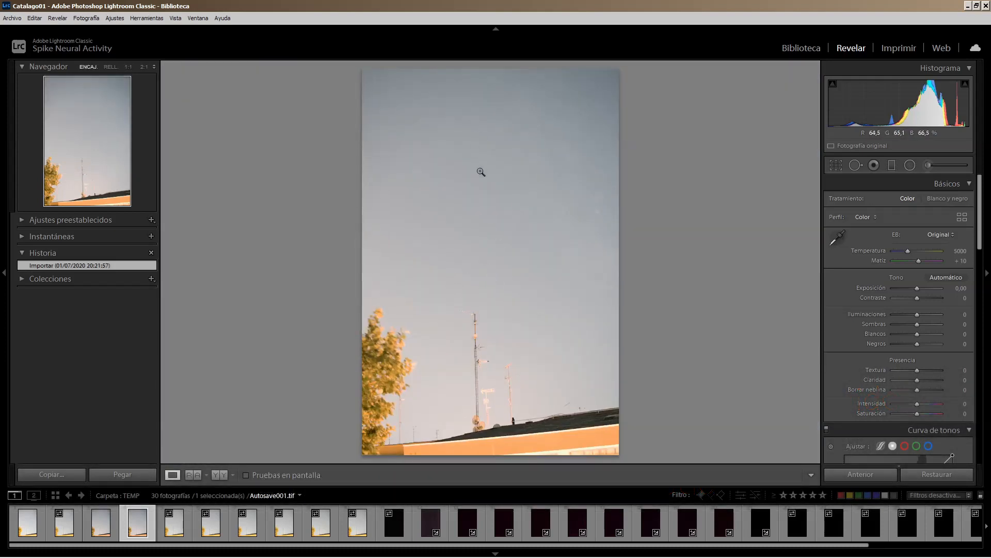
Examine the stars in the sky of the original frame Imagen (4).NEF at 1:1 magnification.
{"action": "key", "text": "Right"}
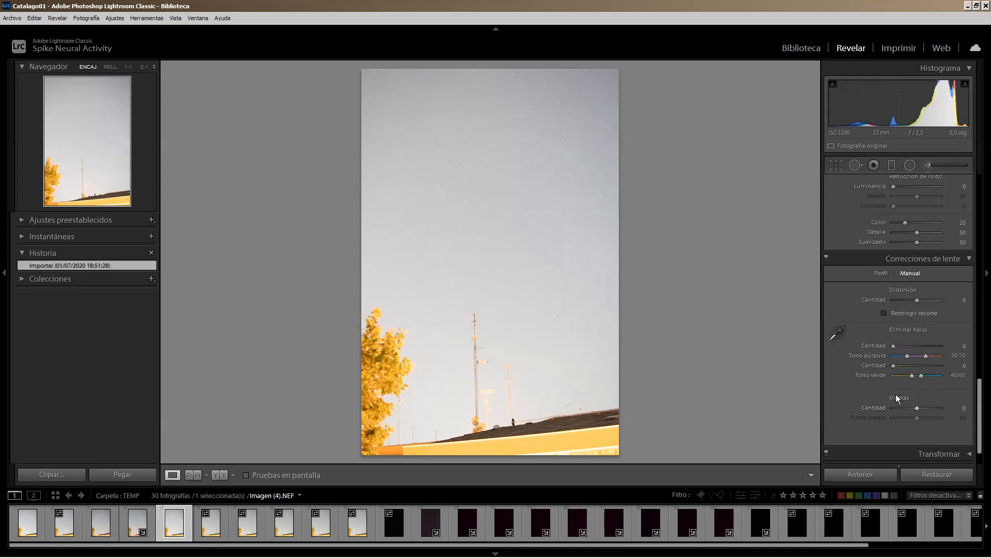
{"action": "left_click", "coordinate": [412, 189]}
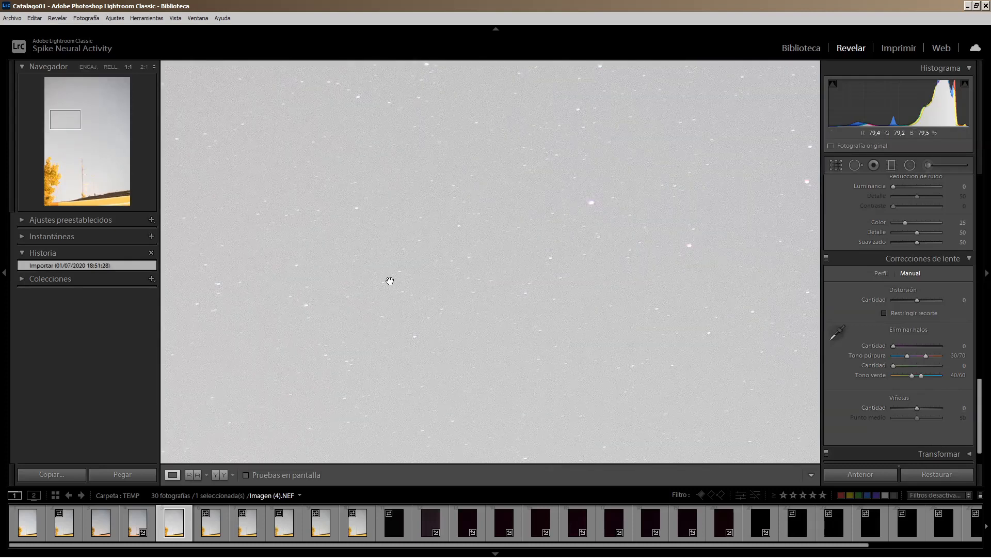
{"action": "left_click", "coordinate": [116, 516]}
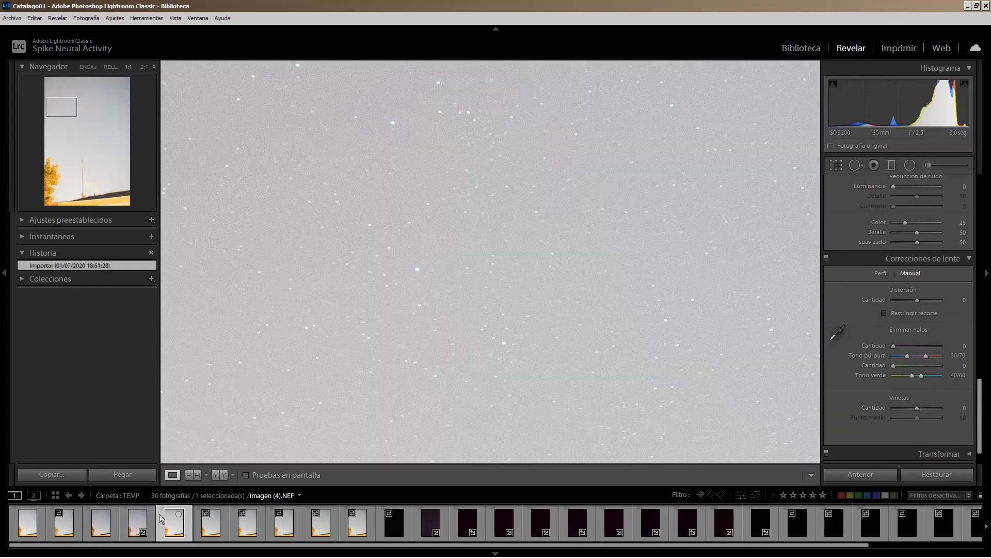
Open Autosave.tif side by side with an original RAW frame and compare the antenna mast from its middle up to the tip at 2:1.
{"action": "key", "text": "c"}
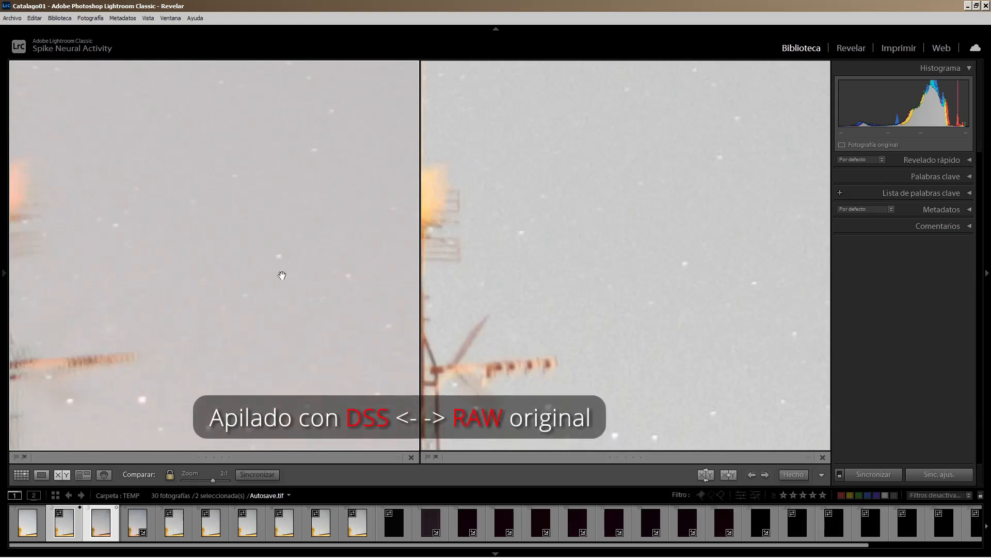
{"action": "left_click_drag", "start_coordinate": [294, 263], "coordinate": [333, 304]}
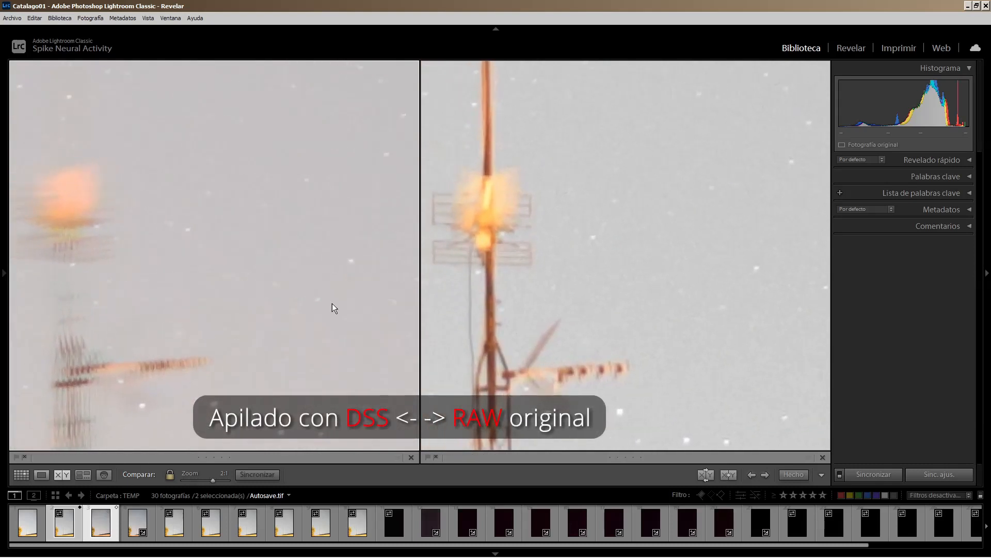
{"action": "left_click_drag", "start_coordinate": [333, 227], "coordinate": [342, 266]}
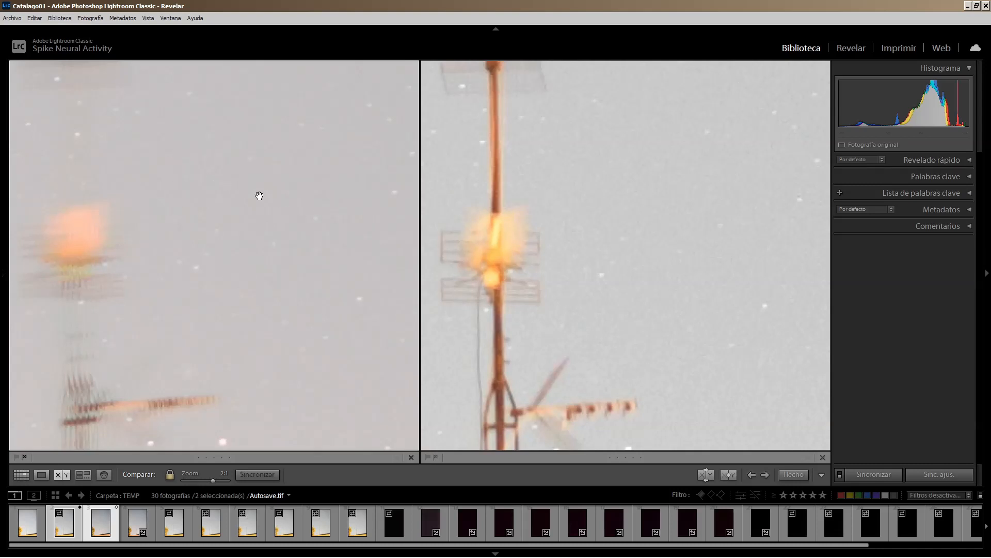
{"action": "left_click_drag", "start_coordinate": [259, 195], "coordinate": [253, 343]}
{"action": "left_click_drag", "start_coordinate": [229, 243], "coordinate": [268, 339]}
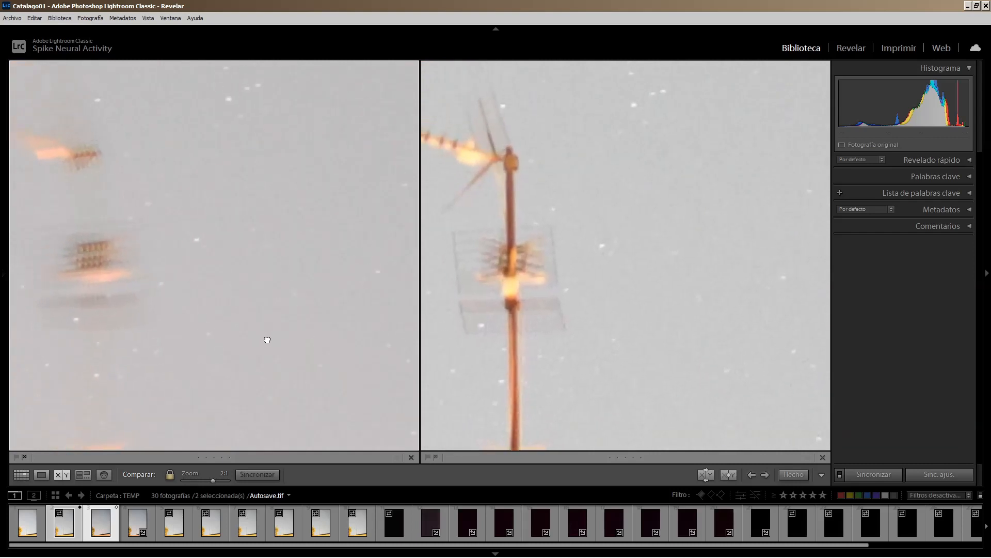
{"action": "left_click_drag", "start_coordinate": [263, 183], "coordinate": [216, 357]}
{"action": "left_click_drag", "start_coordinate": [233, 196], "coordinate": [239, 331]}
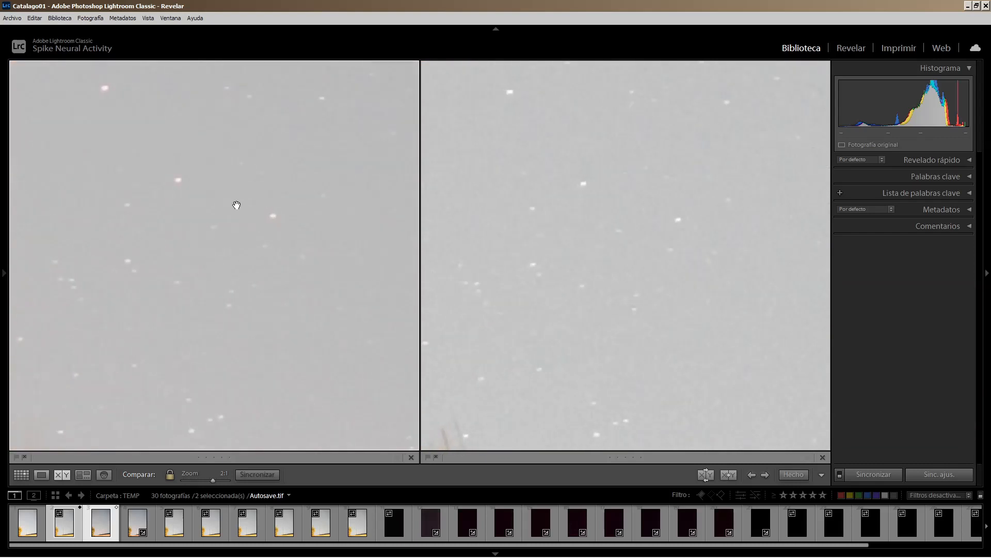
Compare the stars and noise across the open sky of Autosave.tif and the RAW frame at 2:1, and return to the full view.
{"action": "left_click_drag", "start_coordinate": [237, 204], "coordinate": [254, 248]}
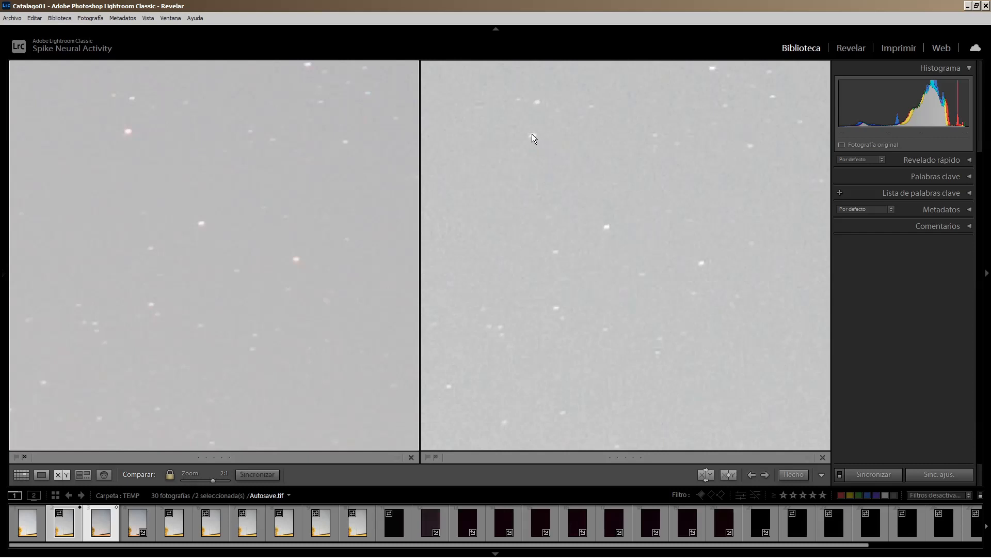
{"action": "left_click_drag", "start_coordinate": [328, 132], "coordinate": [176, 198]}
{"action": "left_click_drag", "start_coordinate": [278, 240], "coordinate": [373, 252]}
{"action": "left_click_drag", "start_coordinate": [260, 220], "coordinate": [246, 201]}
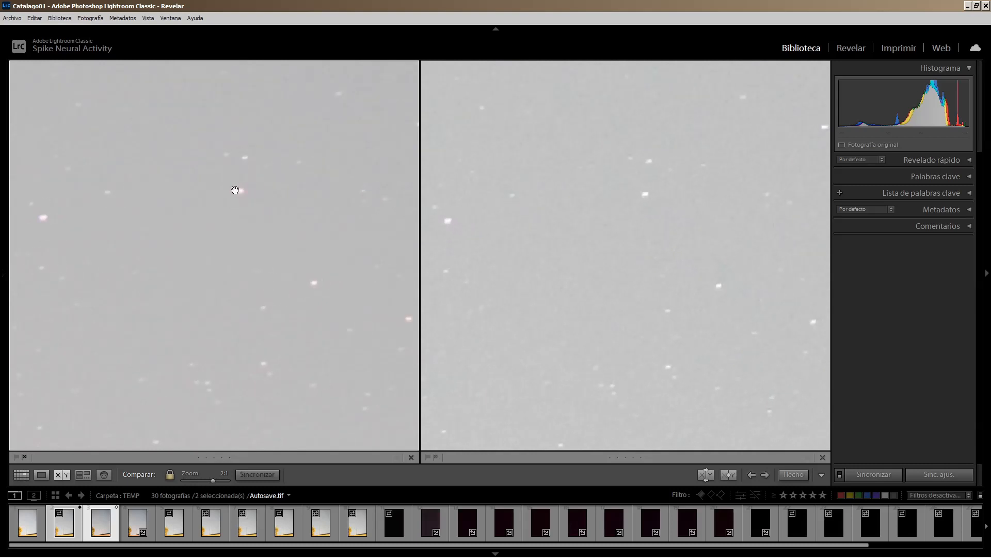
{"action": "left_click_drag", "start_coordinate": [301, 250], "coordinate": [105, 236]}
{"action": "left_click_drag", "start_coordinate": [282, 235], "coordinate": [108, 238]}
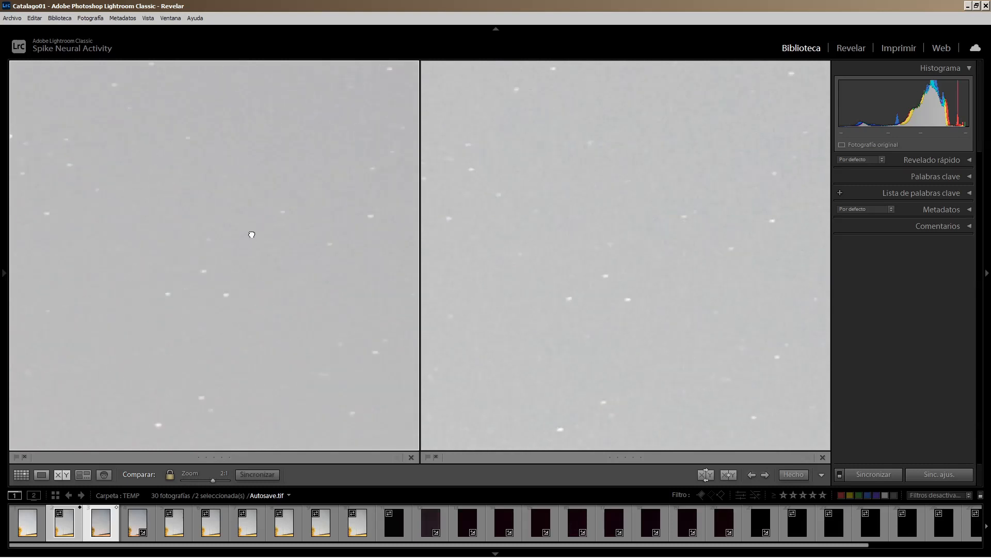
{"action": "left_click_drag", "start_coordinate": [251, 233], "coordinate": [108, 253]}
{"action": "left_click_drag", "start_coordinate": [222, 255], "coordinate": [124, 271]}
{"action": "left_click_drag", "start_coordinate": [252, 256], "coordinate": [193, 256]}
{"action": "left_click", "coordinate": [193, 256]}
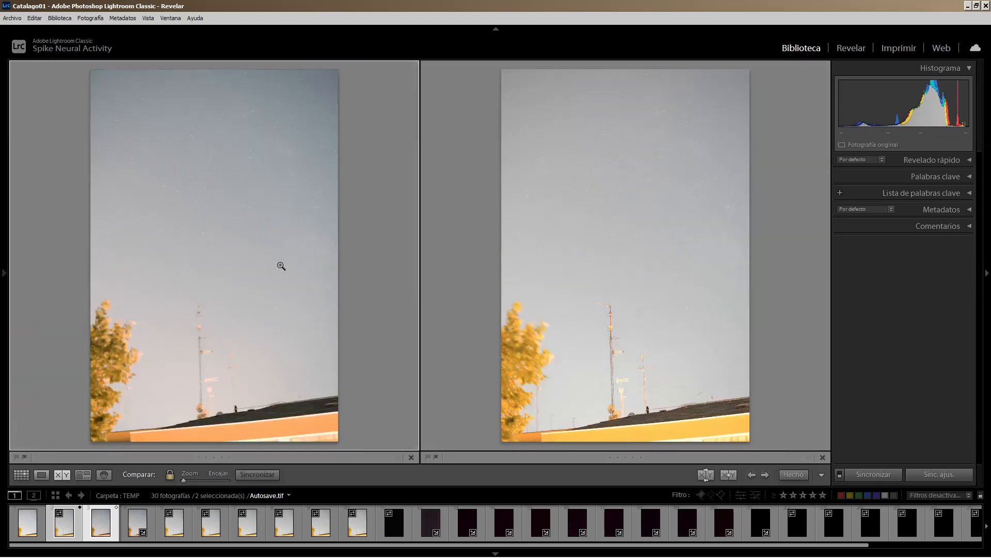
Compare the star cluster near the right edge of the sky in Autosave.tif and the RAW frame at 2:1, and return to the full view.
{"action": "left_click", "coordinate": [317, 208]}
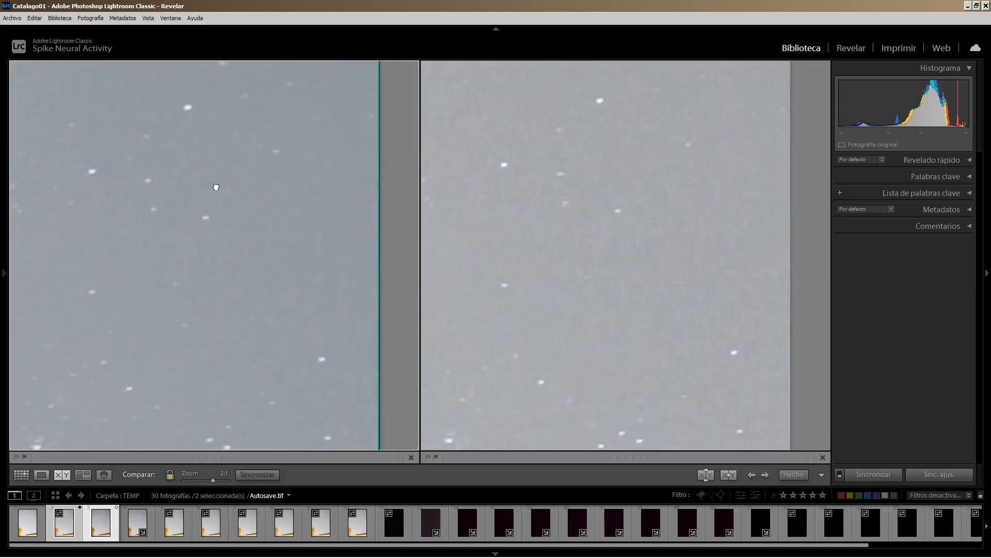
{"action": "left_click_drag", "start_coordinate": [206, 181], "coordinate": [322, 371]}
{"action": "left_click_drag", "start_coordinate": [208, 258], "coordinate": [314, 205]}
{"action": "left_click", "coordinate": [267, 253]}
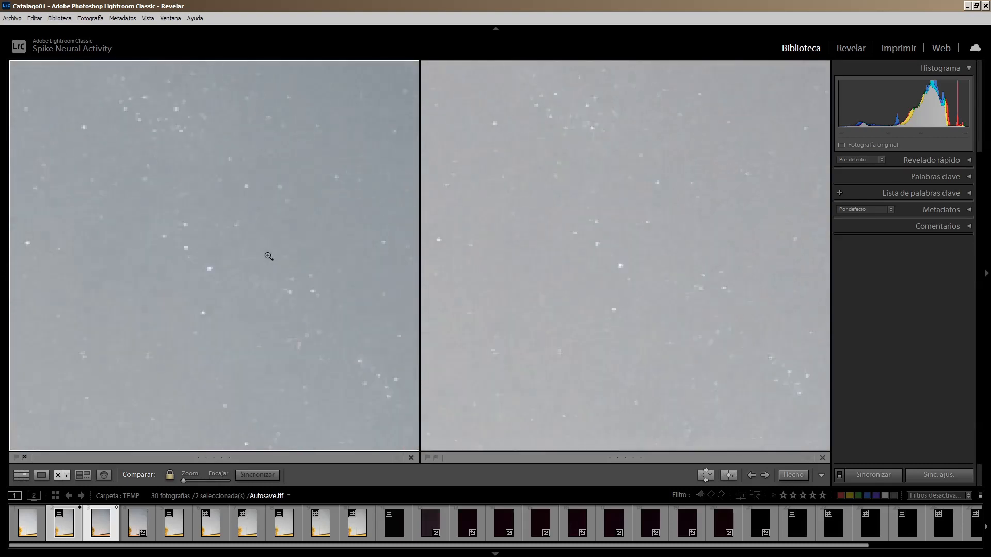
{"action": "left_click", "coordinate": [315, 211]}
{"action": "left_click_drag", "start_coordinate": [319, 259], "coordinate": [248, 242]}
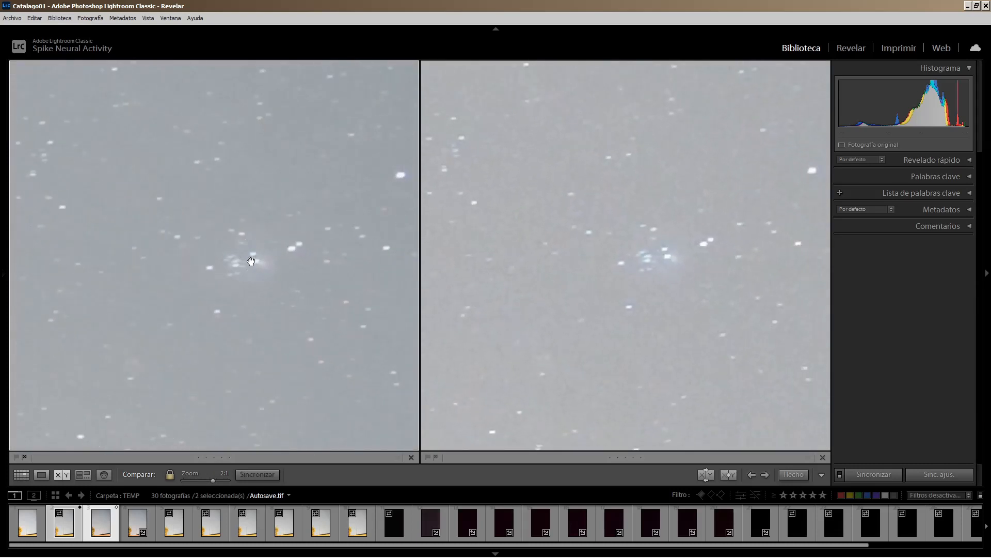
{"action": "left_click", "coordinate": [278, 262]}
{"action": "left_click", "coordinate": [317, 212]}
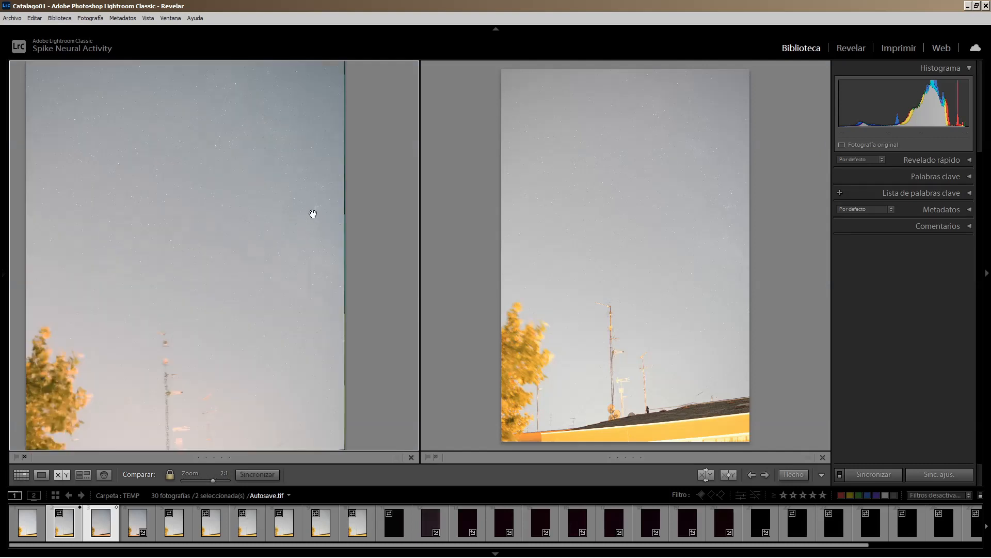
{"action": "left_click_drag", "start_coordinate": [342, 177], "coordinate": [266, 247]}
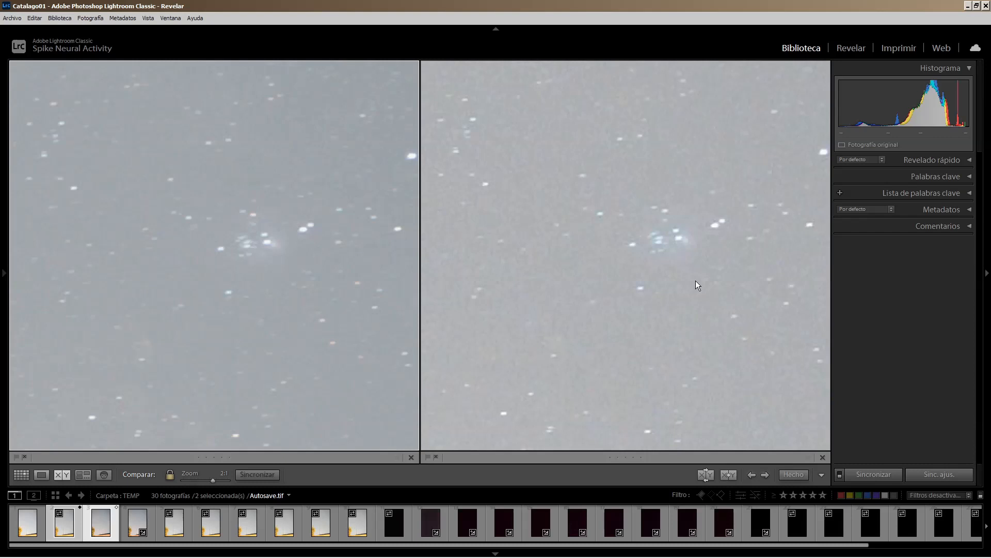
{"action": "left_click", "coordinate": [665, 286]}
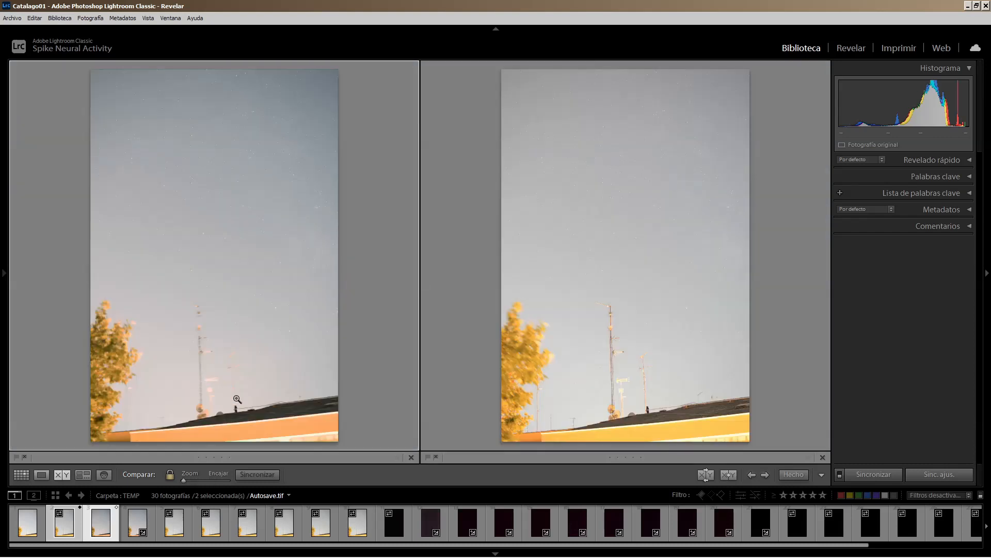
Compare the blur of the antenna mast in Autosave.tif with the RAW frame at 2:1 magnification.
{"action": "left_click", "coordinate": [206, 343]}
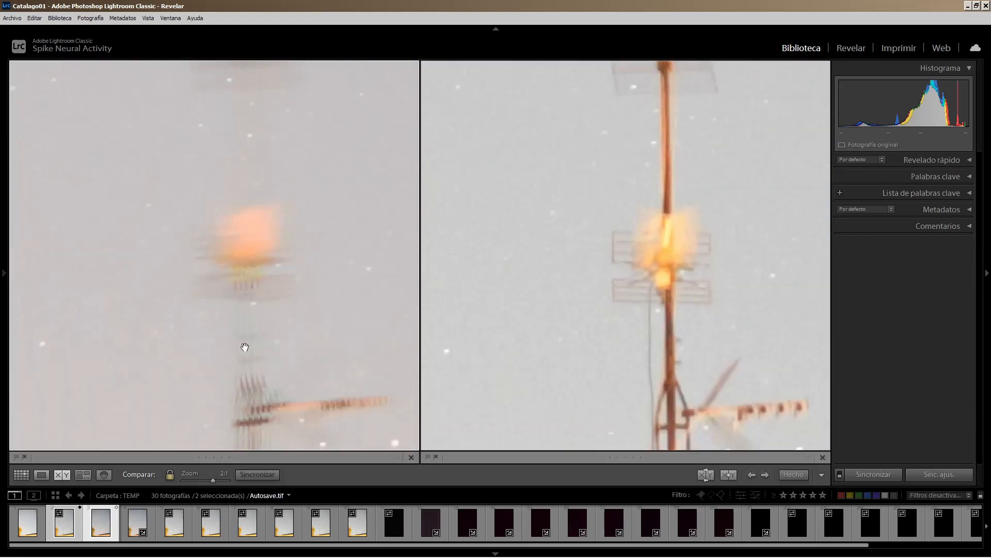
{"action": "left_click_drag", "start_coordinate": [274, 280], "coordinate": [265, 214]}
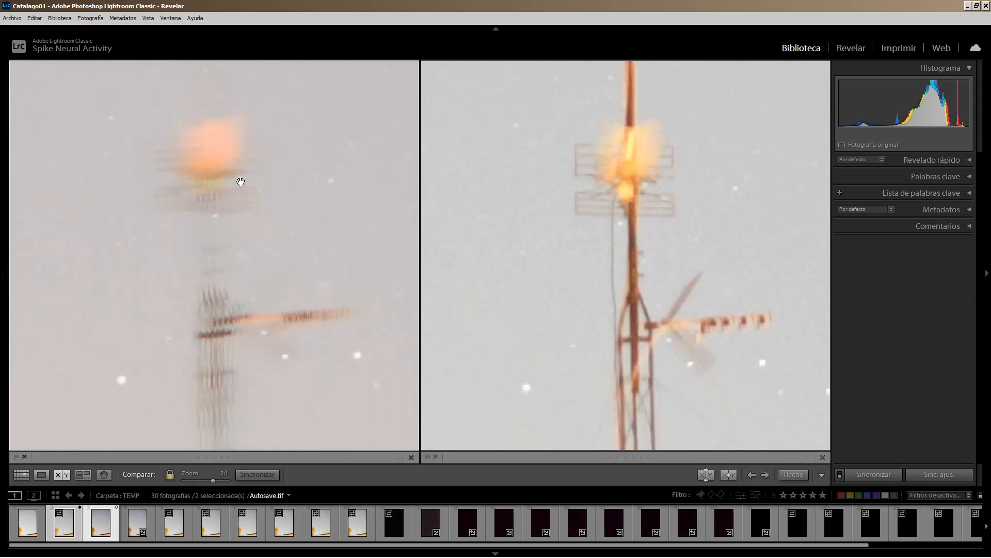
{"action": "mouse_move", "coordinate": [271, 323]}
{"action": "left_mouse_down"}
{"action": "mouse_move", "coordinate": [281, 328]}
{"action": "mouse_move", "coordinate": [227, 305]}
{"action": "mouse_move", "coordinate": [257, 328]}
{"action": "left_mouse_up"}
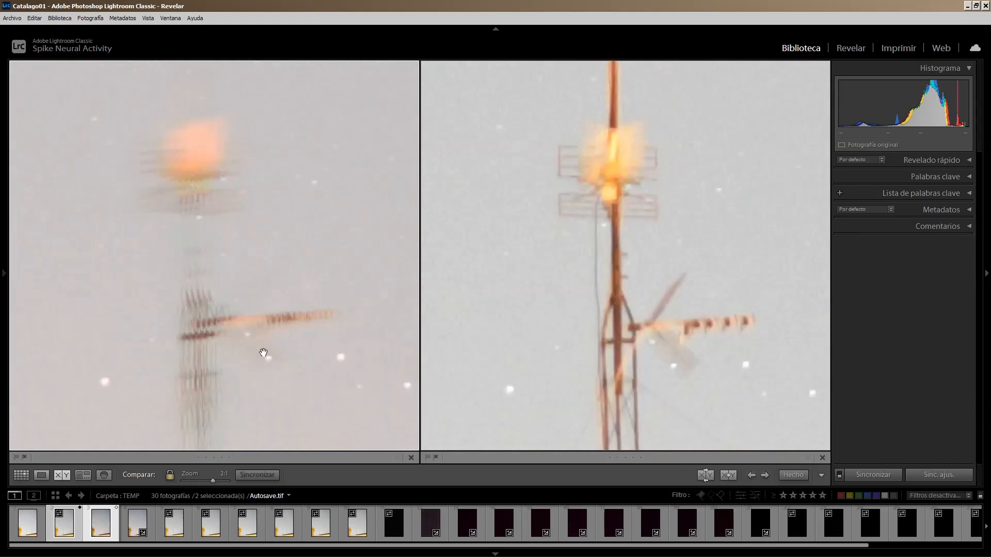
Show Autosave001.tif side by side with an original RAW frame and compare the antenna mast and nearby sky at 2:1.
{"action": "left_click", "coordinate": [197, 353]}
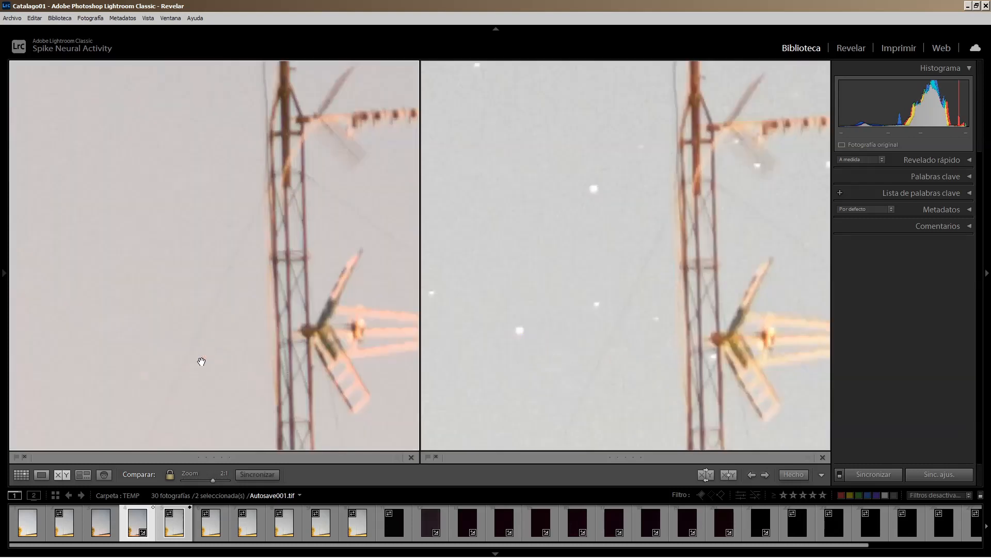
{"action": "left_click_drag", "start_coordinate": [376, 321], "coordinate": [272, 274]}
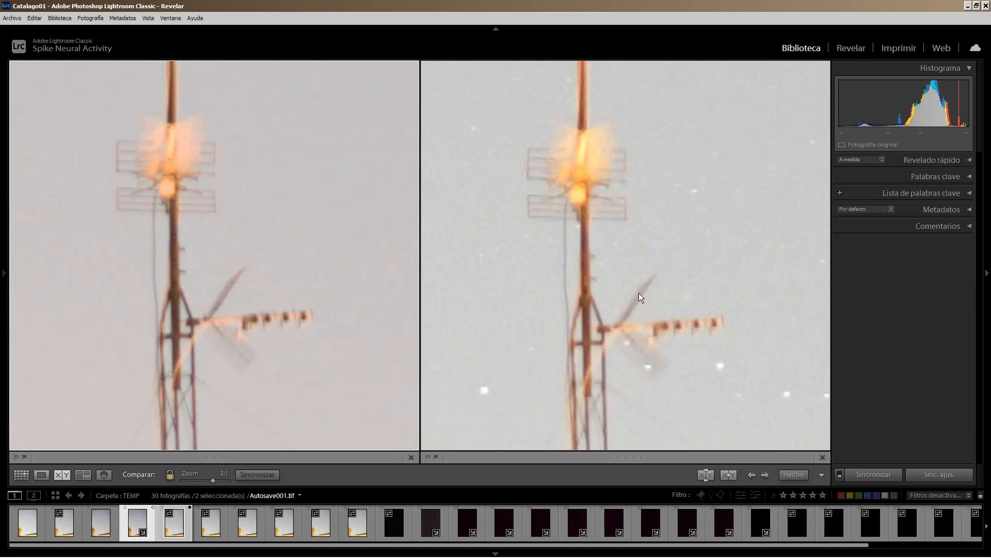
{"action": "left_click_drag", "start_coordinate": [220, 156], "coordinate": [255, 296]}
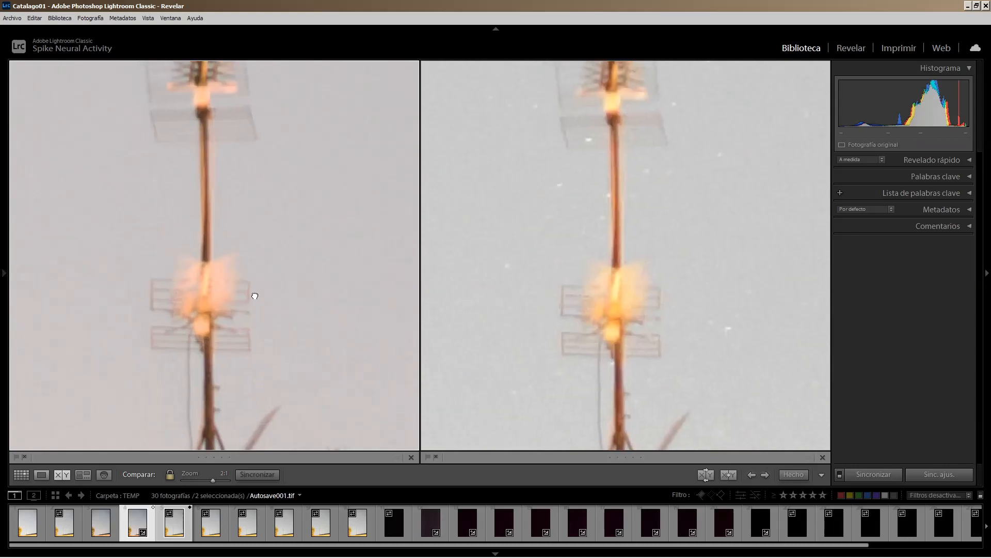
{"action": "left_click_drag", "start_coordinate": [210, 121], "coordinate": [200, 252]}
{"action": "left_click_drag", "start_coordinate": [186, 104], "coordinate": [258, 198]}
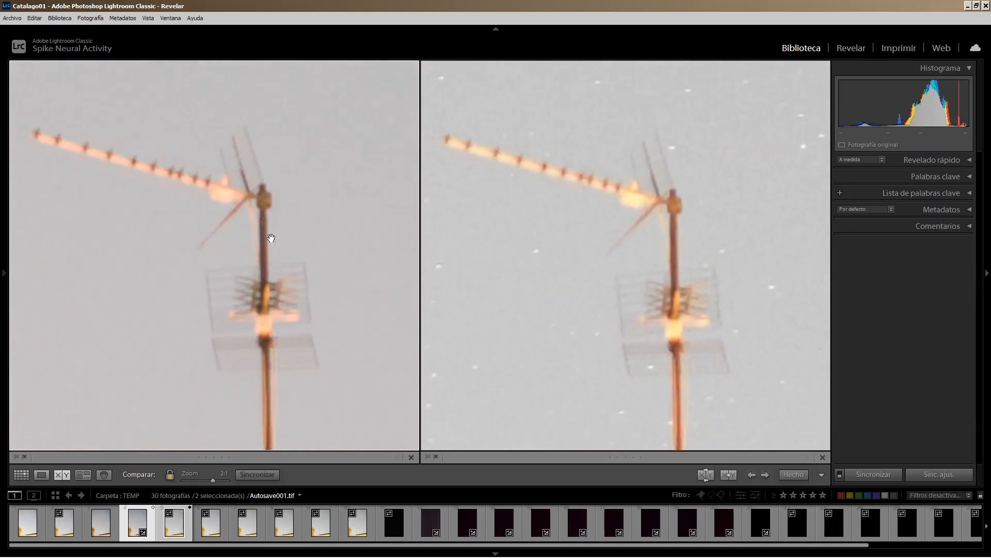
Compare the satellite dishes, roof and cat figure in Autosave001.tif and the RAW frame at 2:1, and return to the full view.
{"action": "left_click_drag", "start_coordinate": [244, 424], "coordinate": [260, 241]}
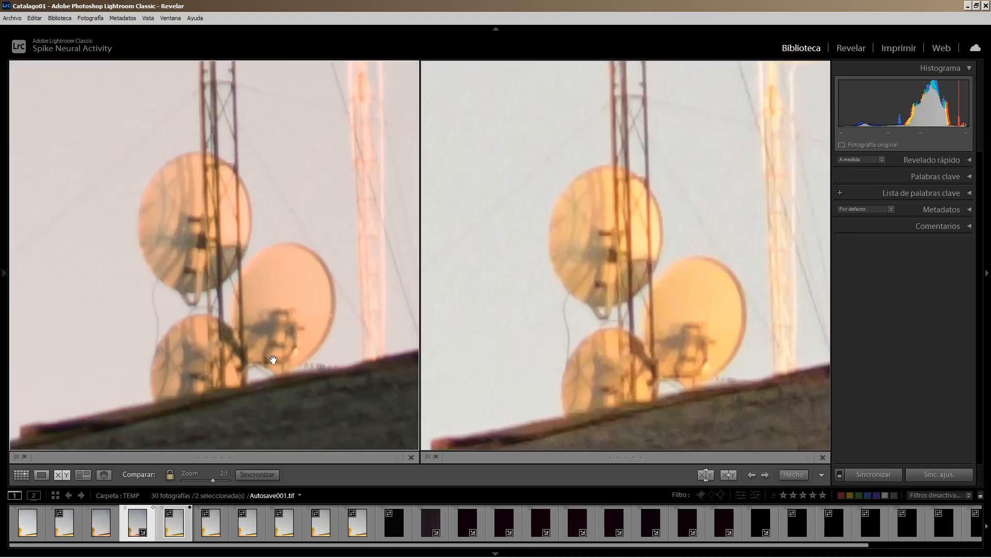
{"action": "left_click_drag", "start_coordinate": [302, 408], "coordinate": [254, 291]}
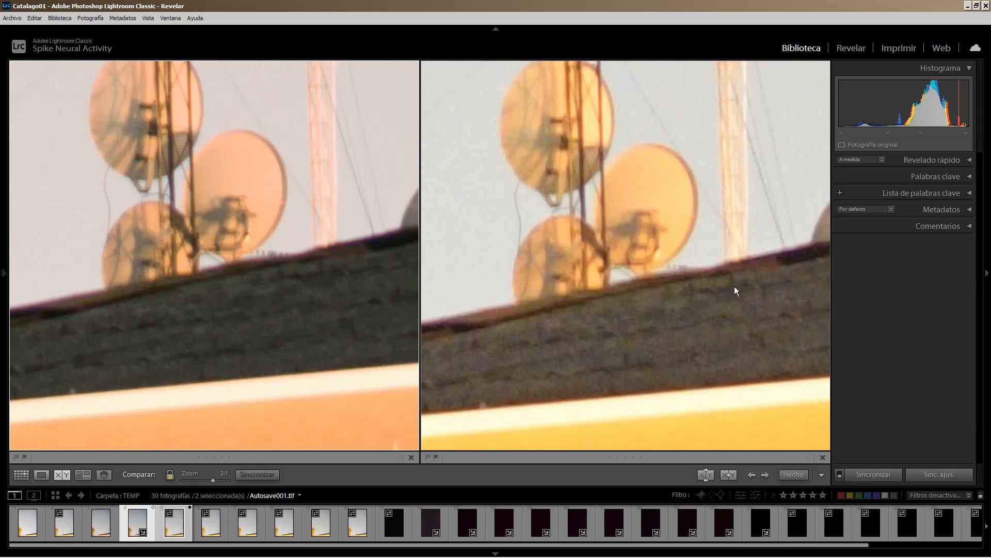
{"action": "left_click_drag", "start_coordinate": [698, 323], "coordinate": [281, 279]}
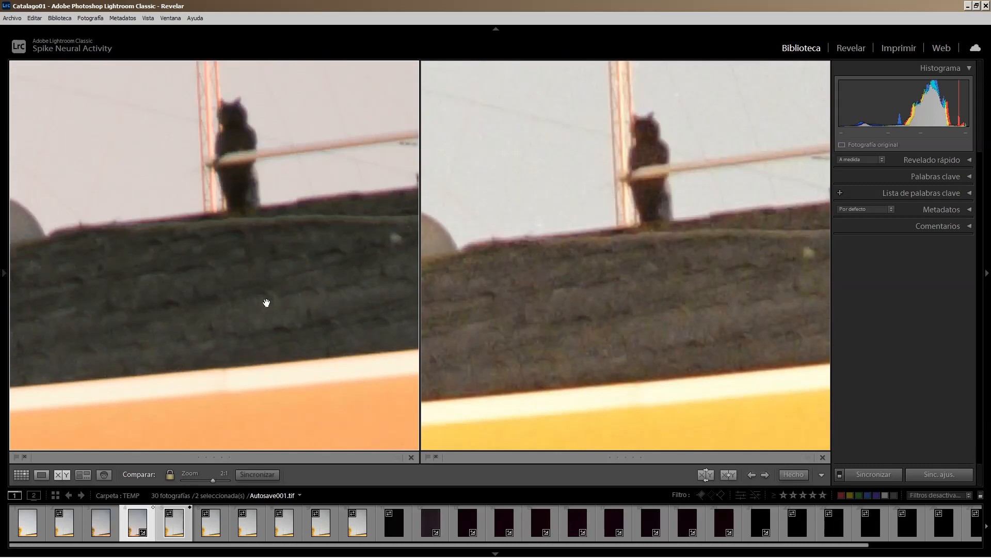
{"action": "left_click", "coordinate": [257, 283]}
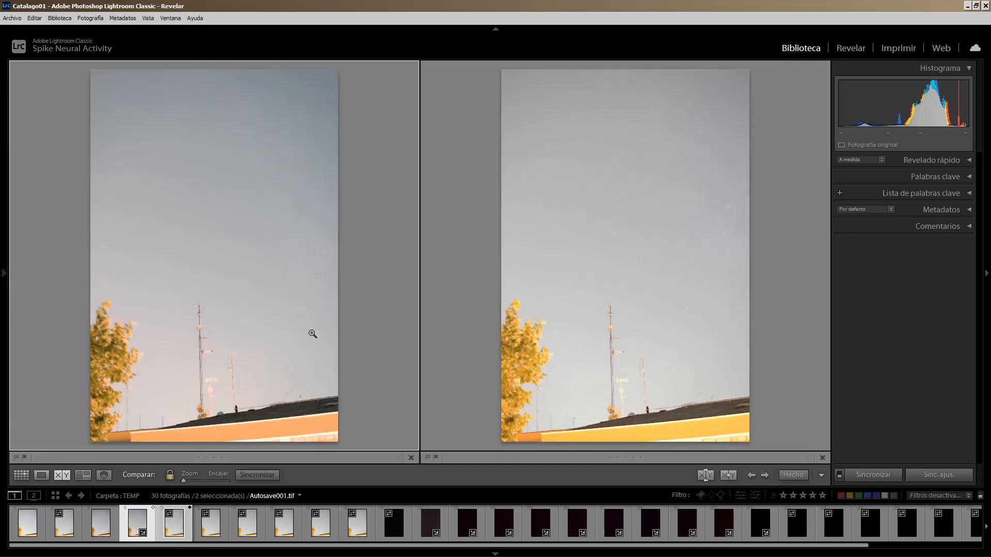